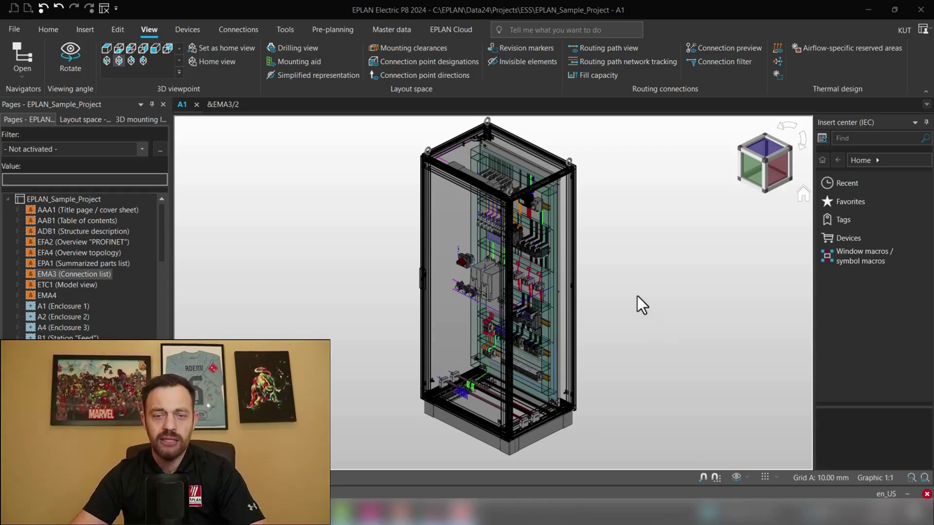
Open the &EMA3/2 connection list page and pan across its Wires table of lengths, colours and routing tracks
{"action": "scroll", "coordinate": [526, 251], "scroll_direction": "up", "scroll_amount": 5}
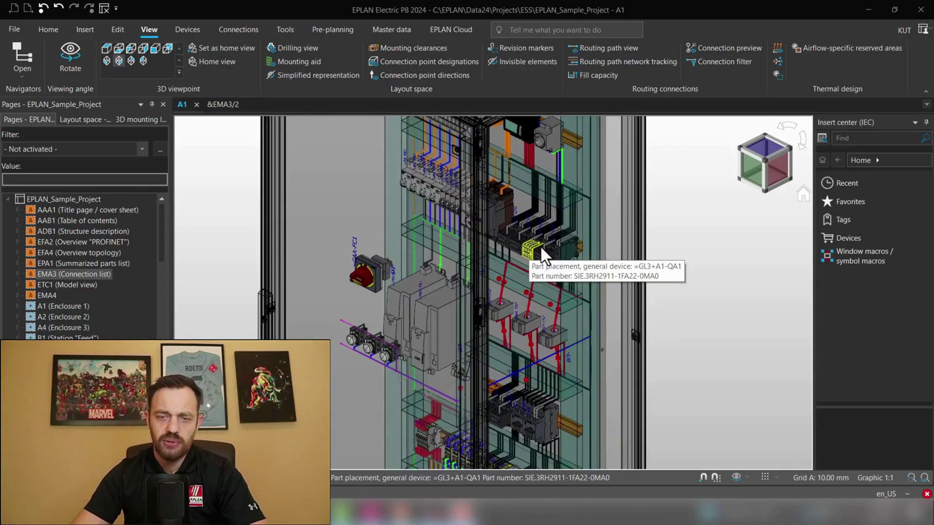
{"action": "scroll", "coordinate": [540, 245], "scroll_direction": "up", "scroll_amount": 2}
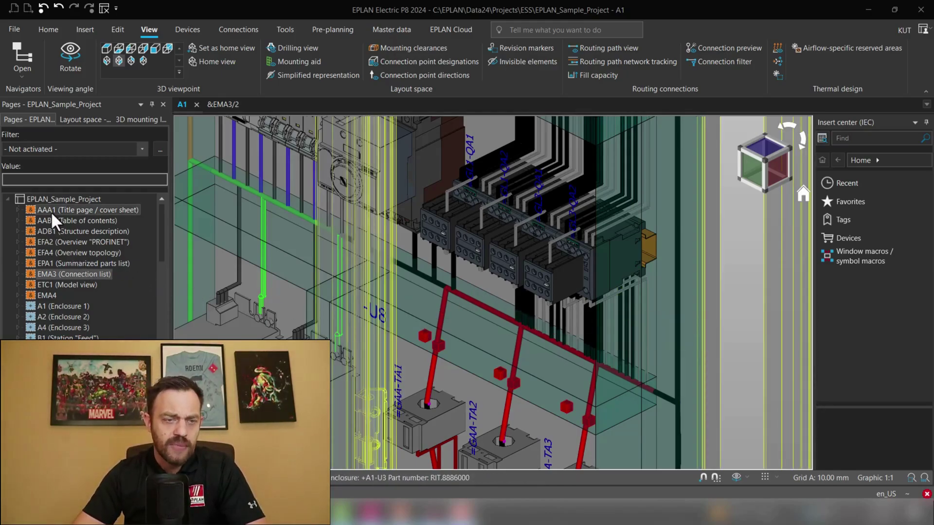
{"action": "left_click", "coordinate": [19, 274]}
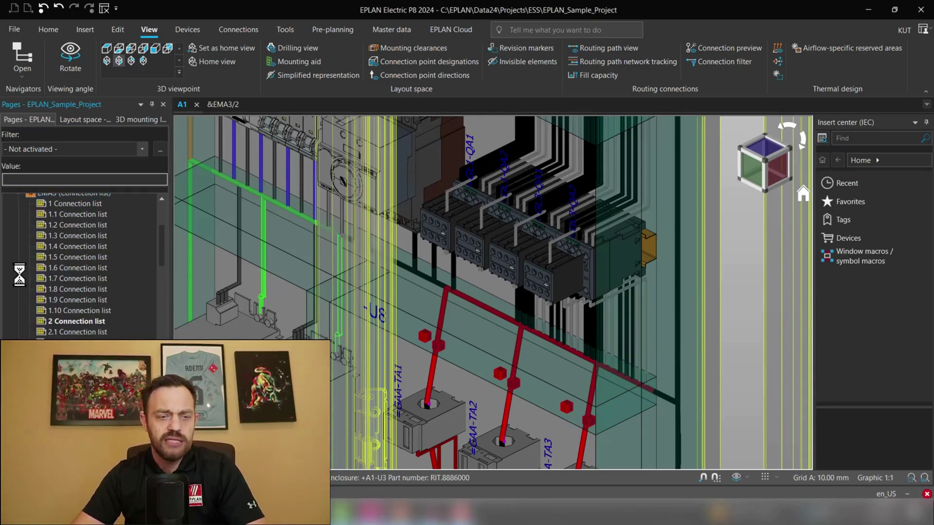
{"action": "double_click", "coordinate": [68, 321]}
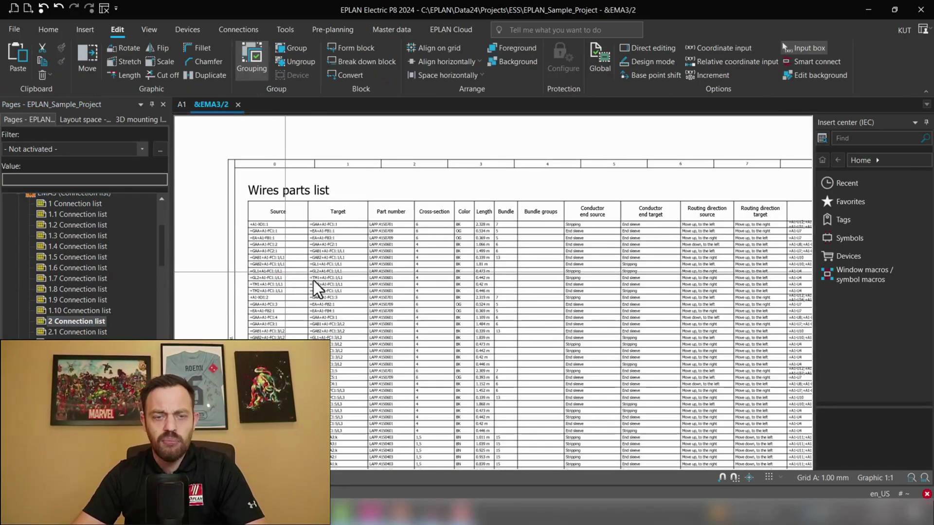
{"action": "scroll", "coordinate": [355, 290], "scroll_direction": "up", "scroll_amount": 2}
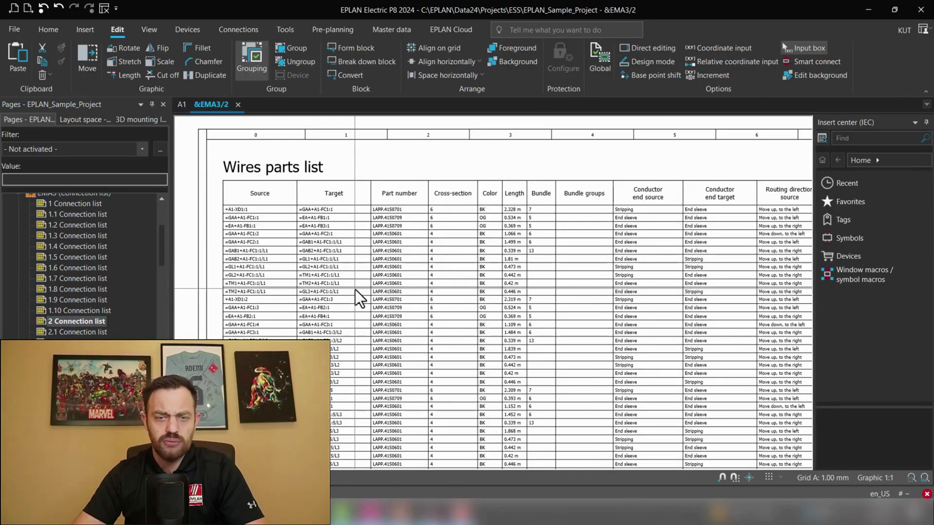
{"action": "scroll", "coordinate": [362, 311], "scroll_direction": "up", "scroll_amount": 2}
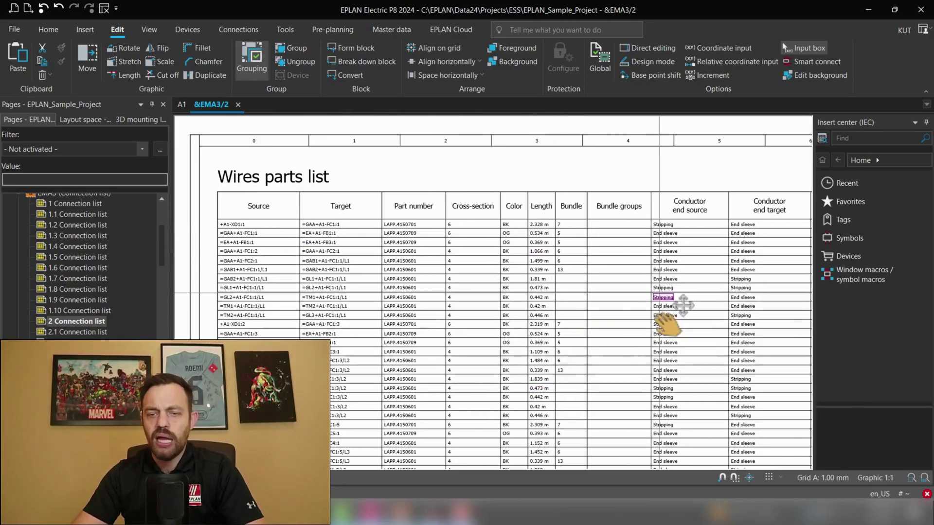
{"action": "middle_click_drag", "start_coordinate": [669, 324], "coordinate": [285, 313]}
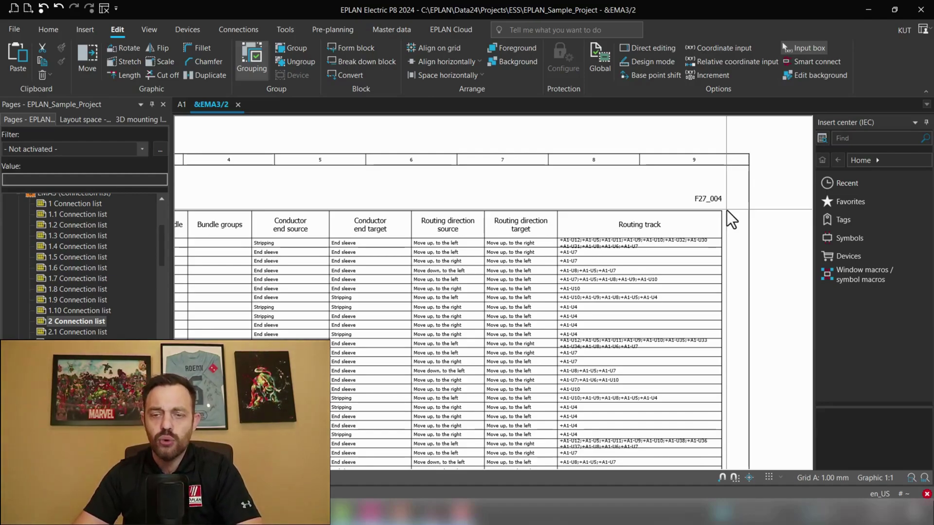
{"action": "scroll", "coordinate": [403, 309], "scroll_direction": "down", "scroll_amount": 2}
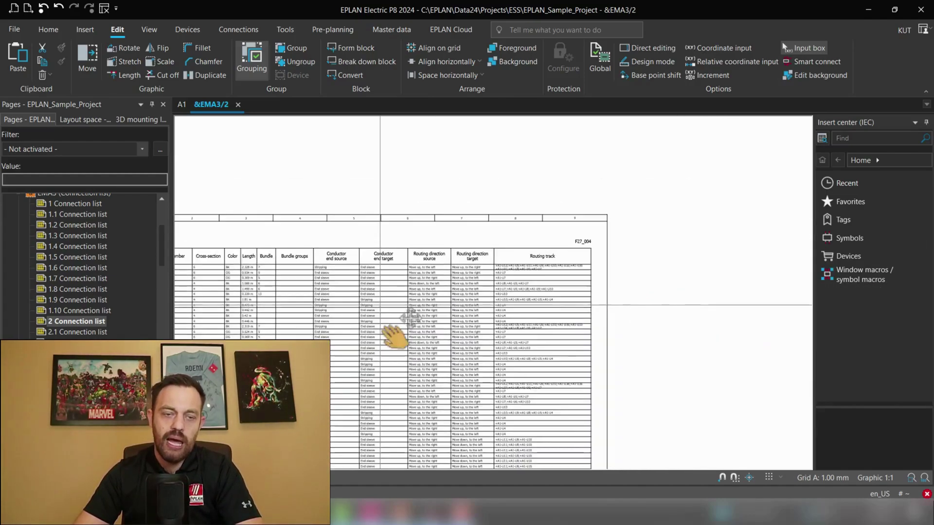
{"action": "mouse_move", "coordinate": [397, 335]}
{"action": "middle_mouse_down"}
{"action": "mouse_move", "coordinate": [444, 203]}
{"action": "mouse_move", "coordinate": [402, 236]}
{"action": "middle_mouse_up"}
{"action": "scroll", "coordinate": [475, 267], "scroll_direction": "down", "scroll_amount": 3}
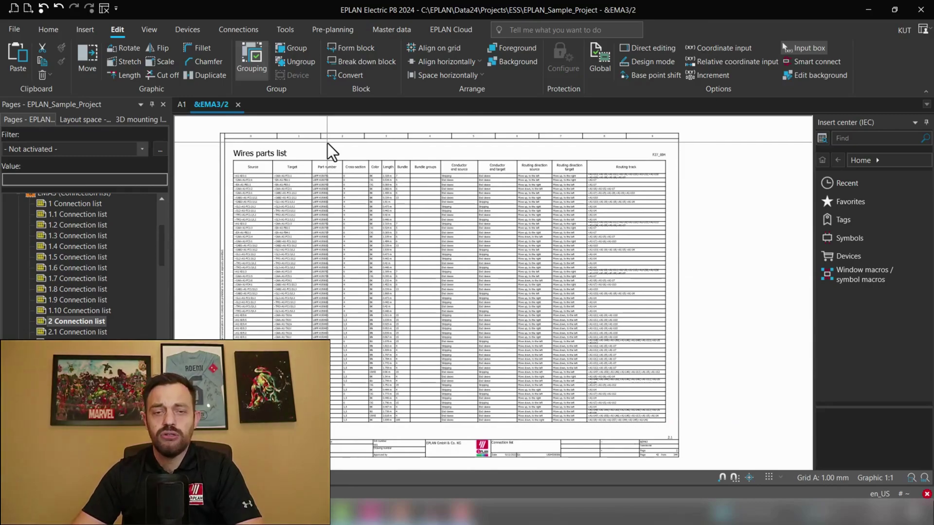
Start Copy form from the Master data Form menu with Connection list (*.f27) as the form type
{"action": "left_click", "coordinate": [395, 27]}
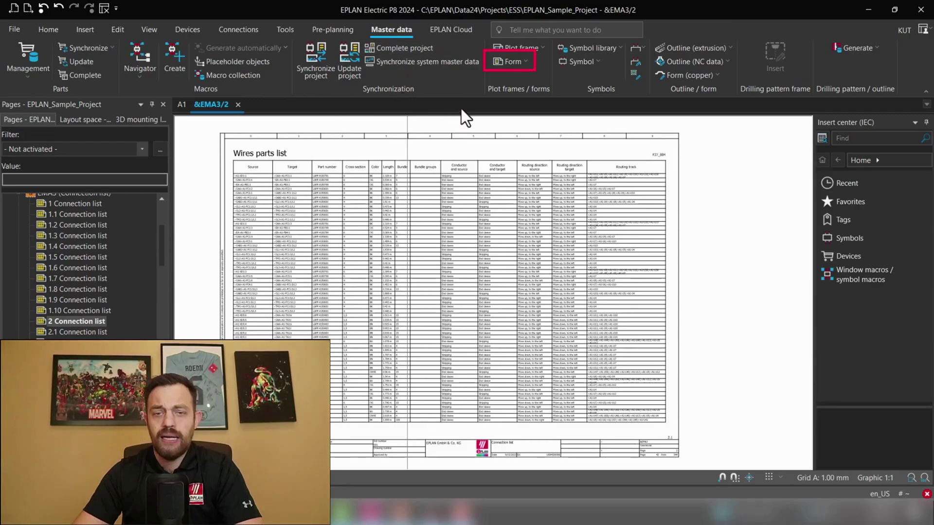
{"action": "left_click", "coordinate": [524, 61]}
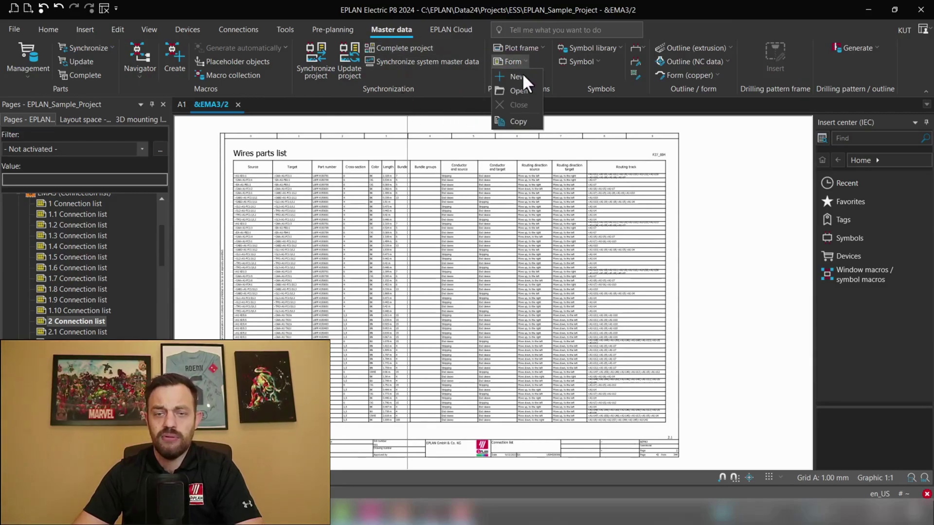
{"action": "left_click", "coordinate": [516, 120]}
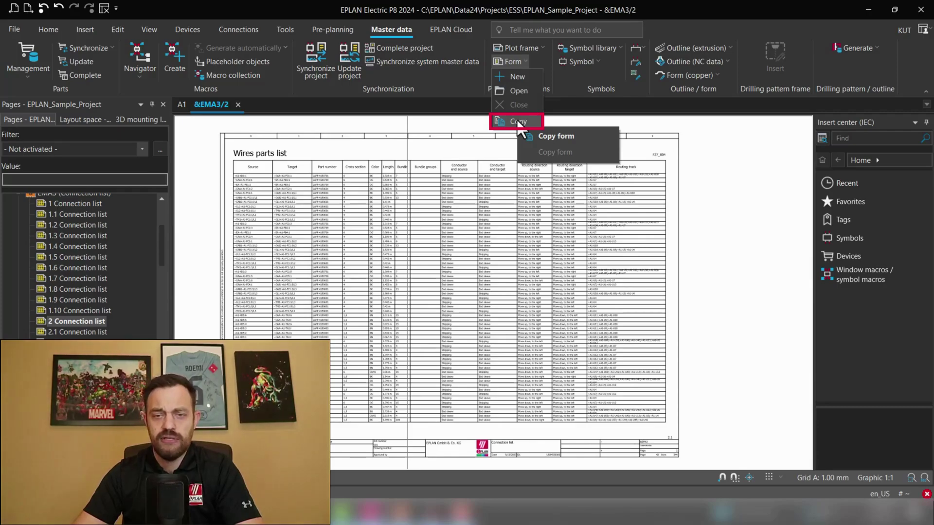
{"action": "left_click", "coordinate": [518, 122]}
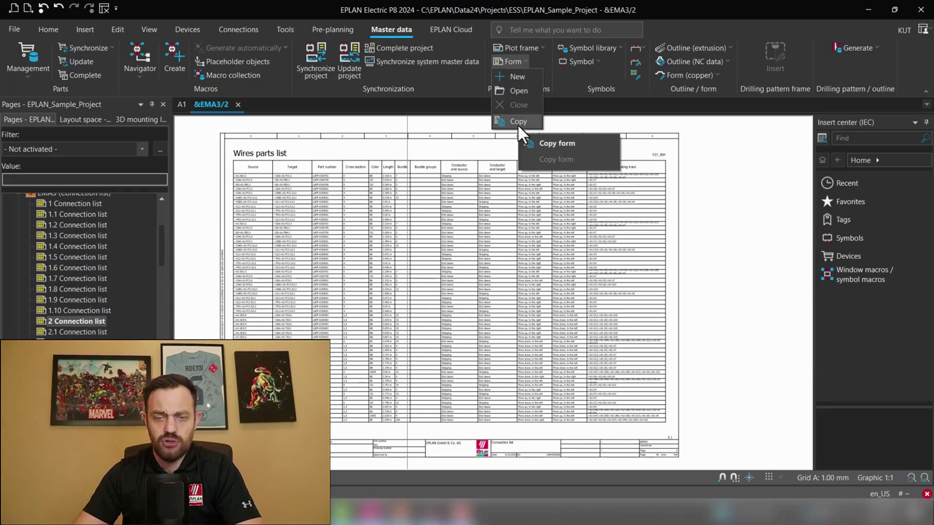
{"action": "left_click", "coordinate": [518, 125]}
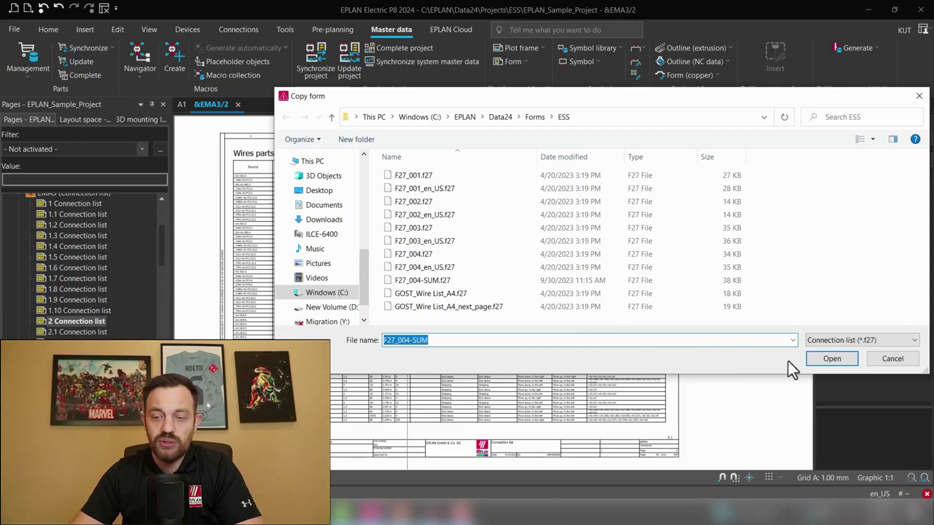
{"action": "left_click", "coordinate": [843, 343]}
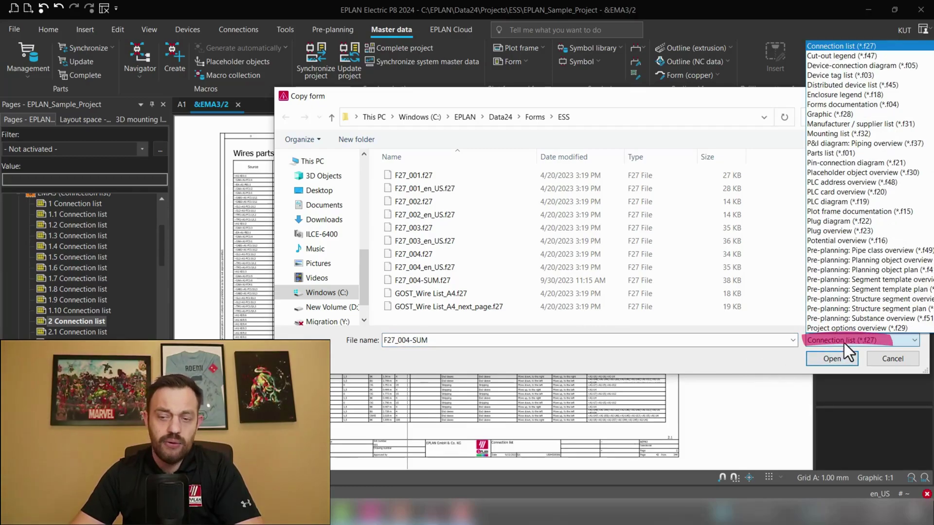
{"action": "left_click", "coordinate": [844, 342]}
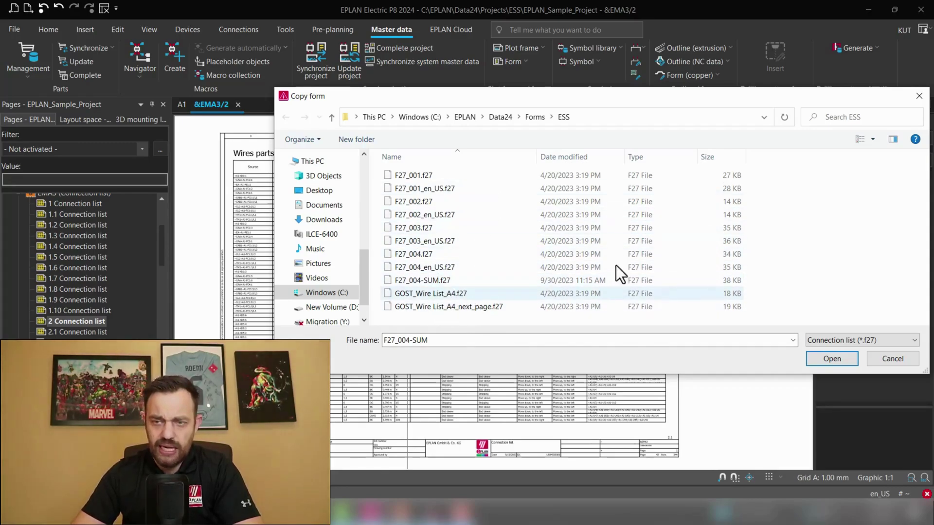
Cancel the form copy and open the F27_004-SUM.f27 form instead
{"action": "left_click", "coordinate": [919, 97]}
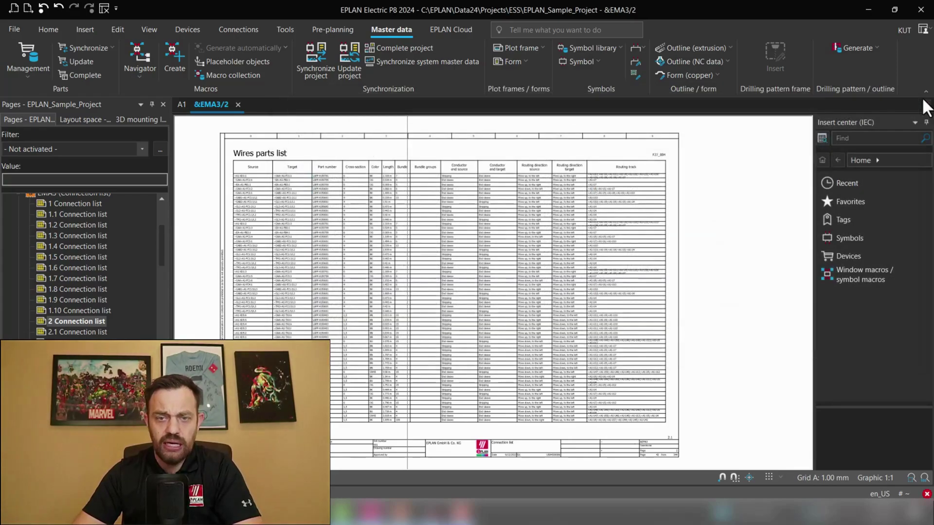
{"action": "left_click", "coordinate": [521, 62]}
{"action": "left_click", "coordinate": [517, 88]}
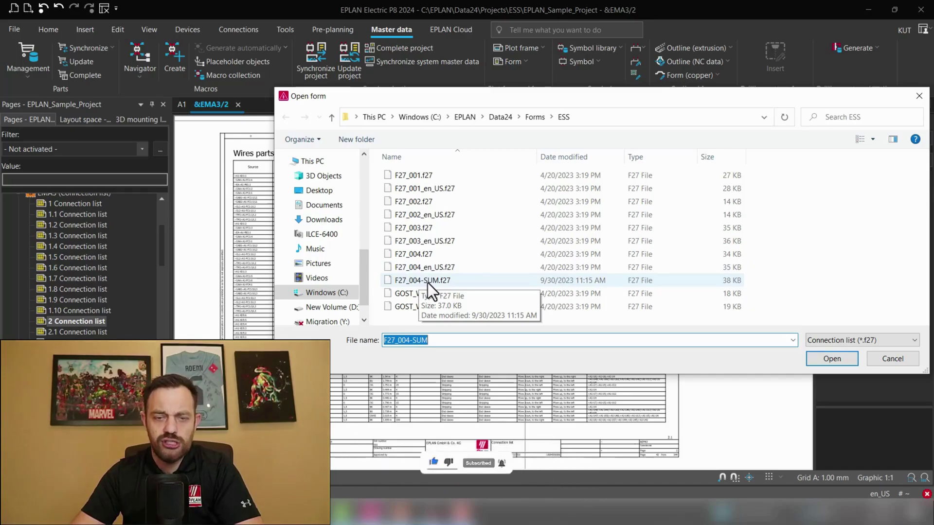
{"action": "double_click", "coordinate": [427, 281]}
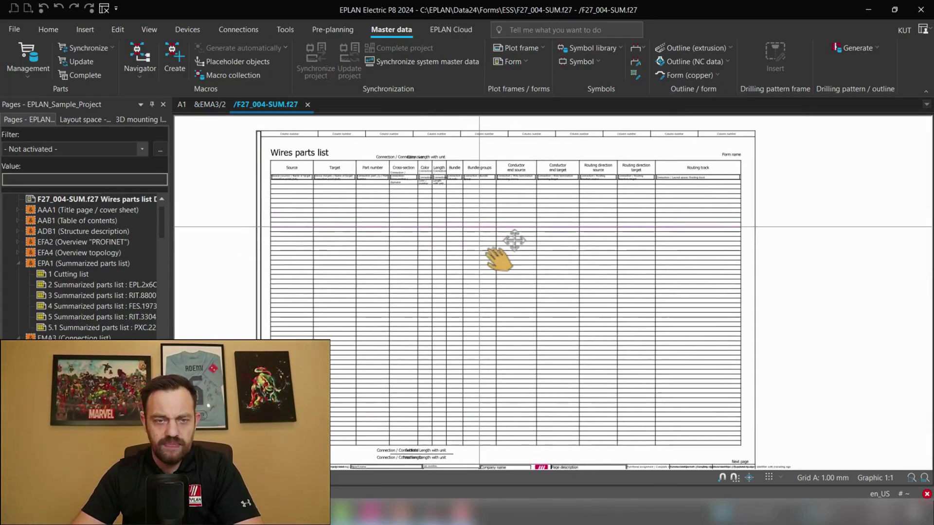
Inspect the header length placeholder, which is set to Carry over summation
{"action": "middle_click_drag", "start_coordinate": [466, 269], "coordinate": [459, 245]}
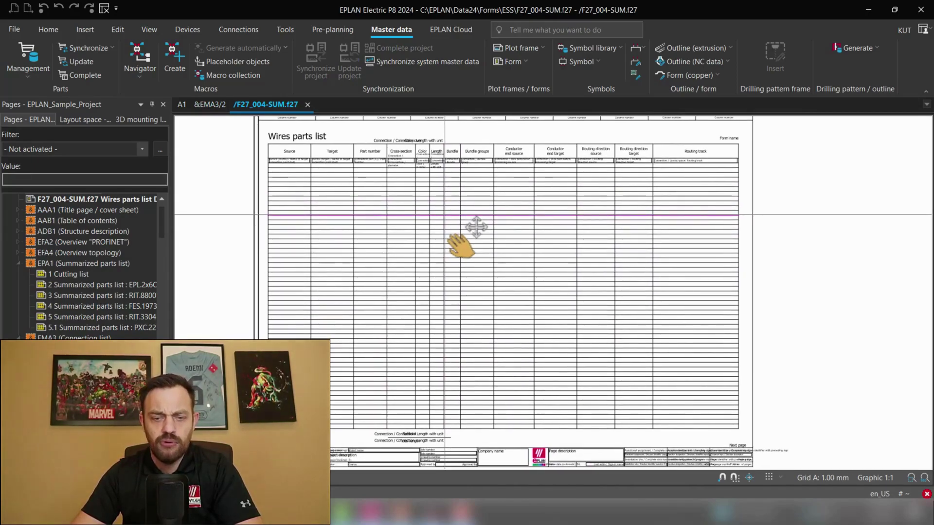
{"action": "middle_click_drag", "start_coordinate": [422, 278], "coordinate": [428, 316]}
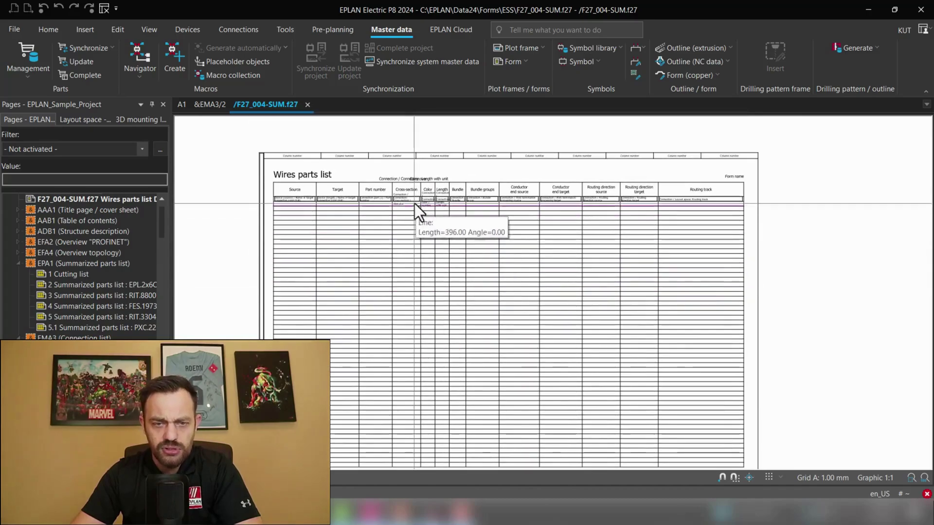
{"action": "scroll", "coordinate": [414, 203], "scroll_direction": "up", "scroll_amount": 5}
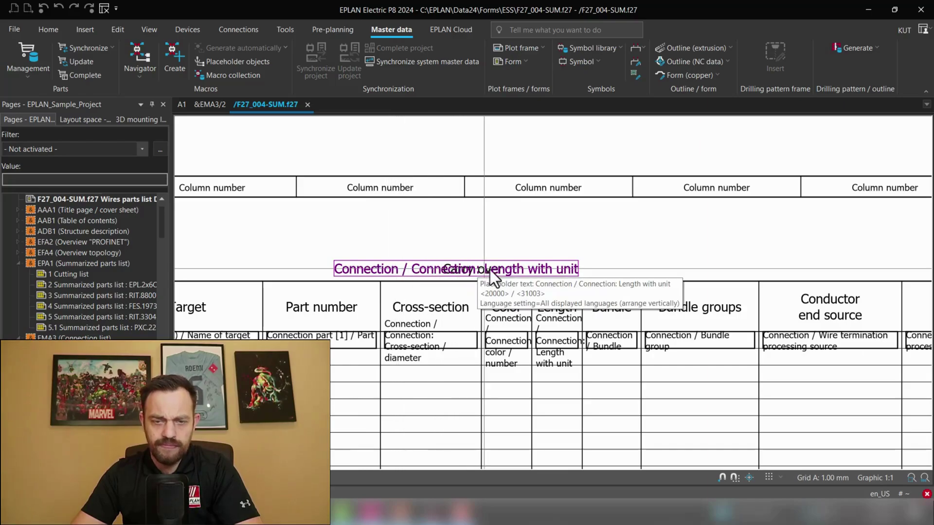
{"action": "double_click", "coordinate": [536, 267]}
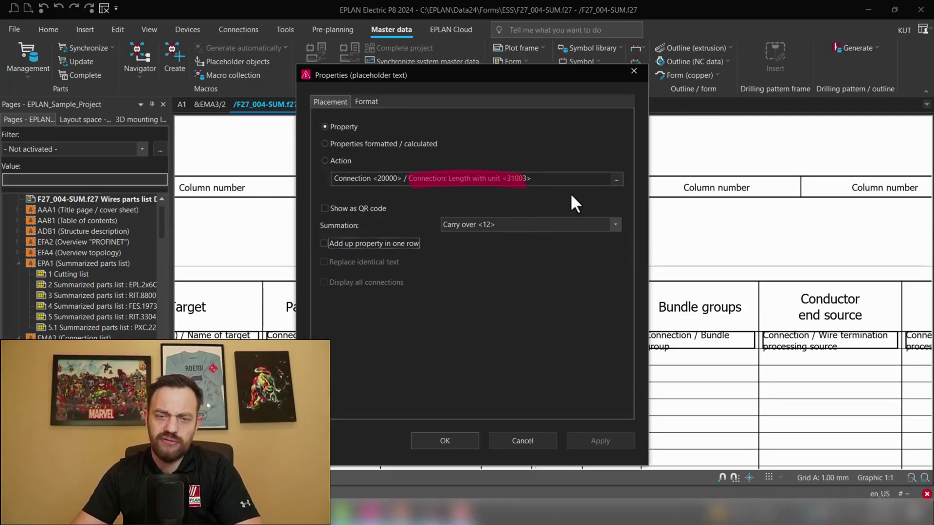
{"action": "left_click", "coordinate": [633, 73]}
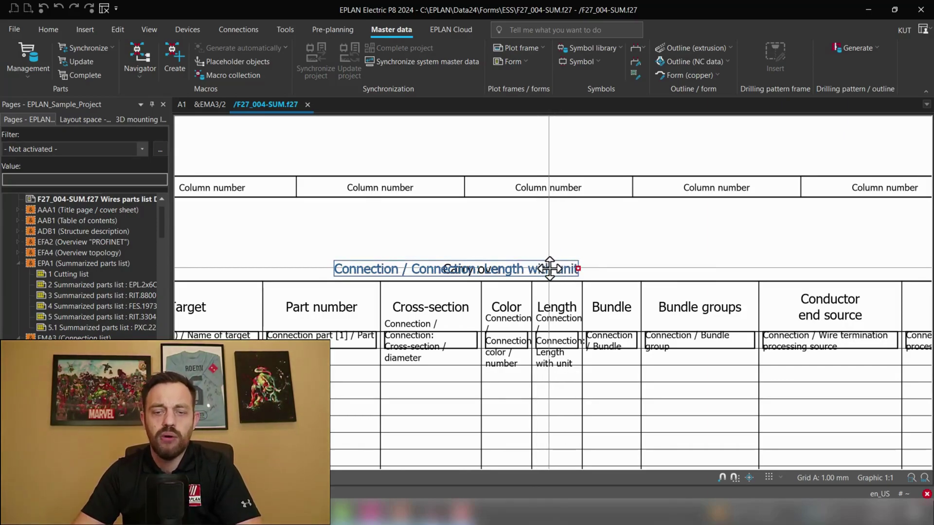
Inspect the subtotal length placeholder's properties on the form
{"action": "scroll", "coordinate": [549, 269], "scroll_direction": "down", "scroll_amount": 5}
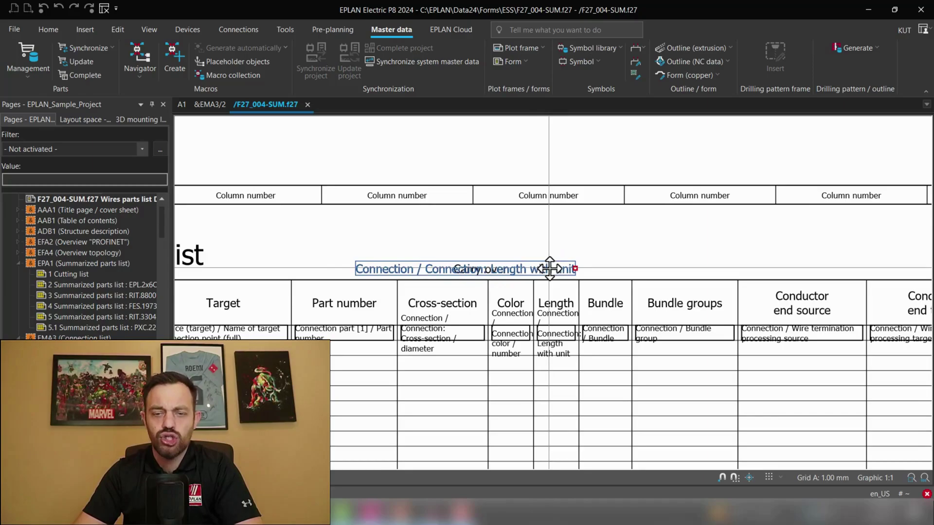
{"action": "scroll", "coordinate": [542, 216], "scroll_direction": "down", "scroll_amount": 2}
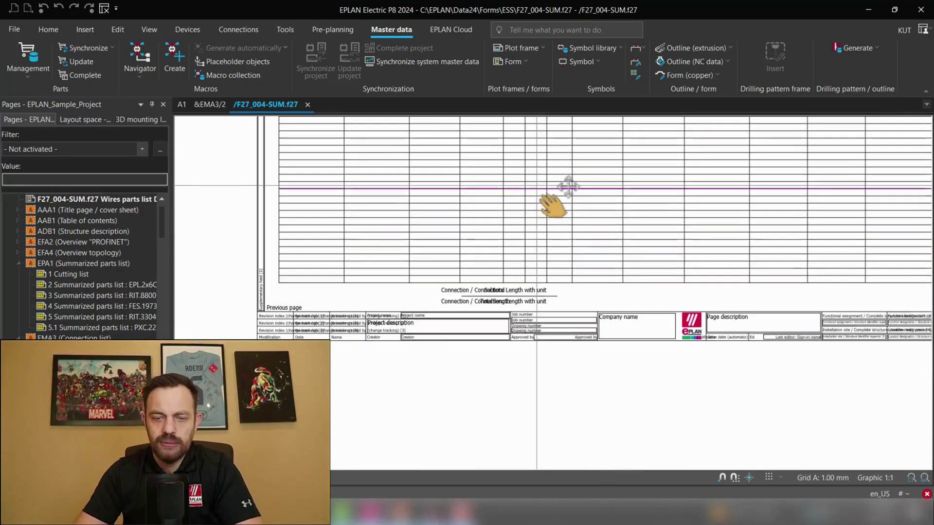
{"action": "scroll", "coordinate": [523, 275], "scroll_direction": "up", "scroll_amount": 8}
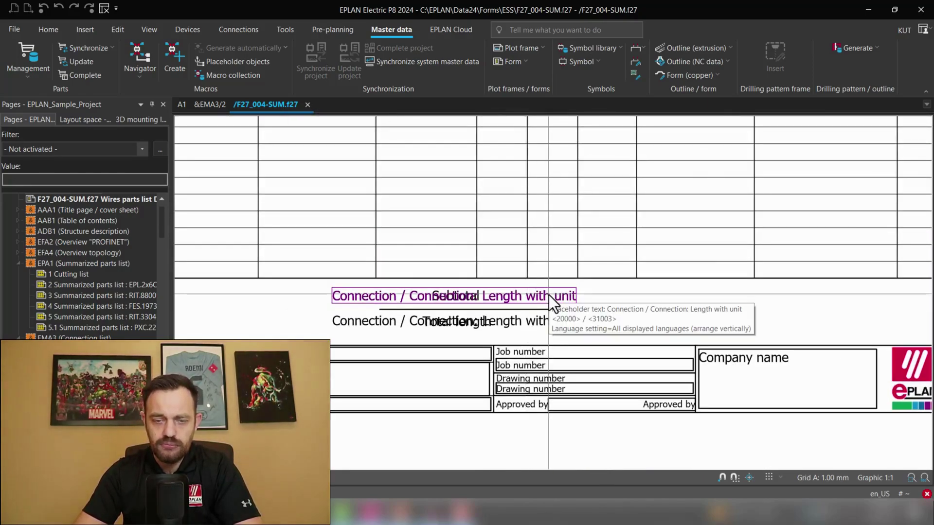
{"action": "double_click", "coordinate": [548, 294]}
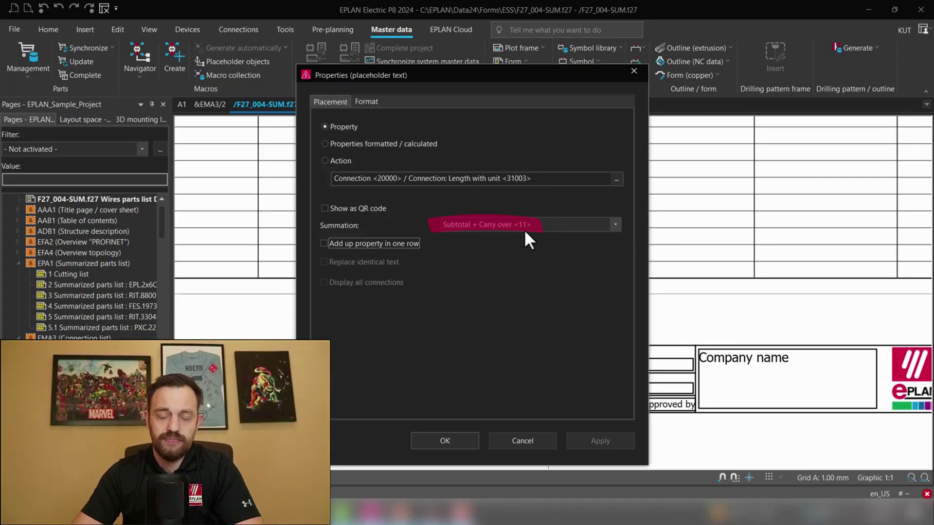
{"action": "left_click", "coordinate": [633, 70]}
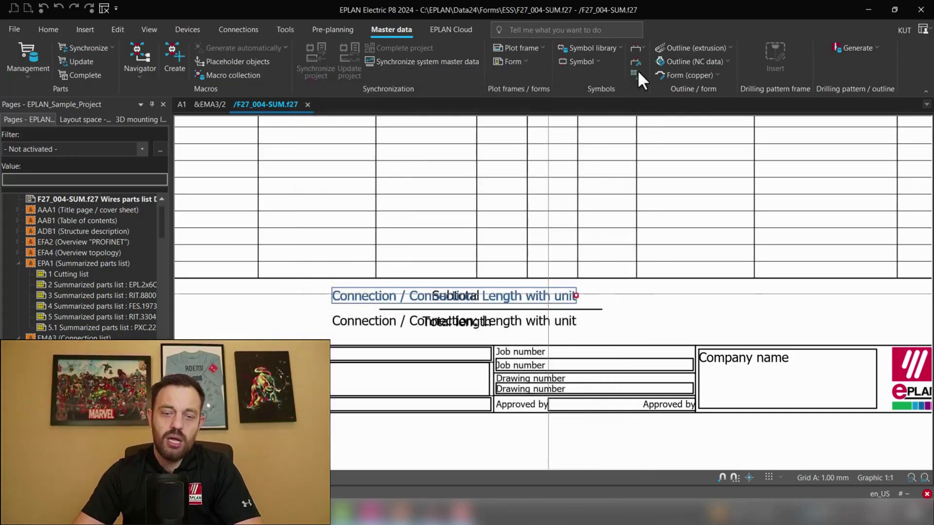
{"action": "left_click", "coordinate": [586, 310]}
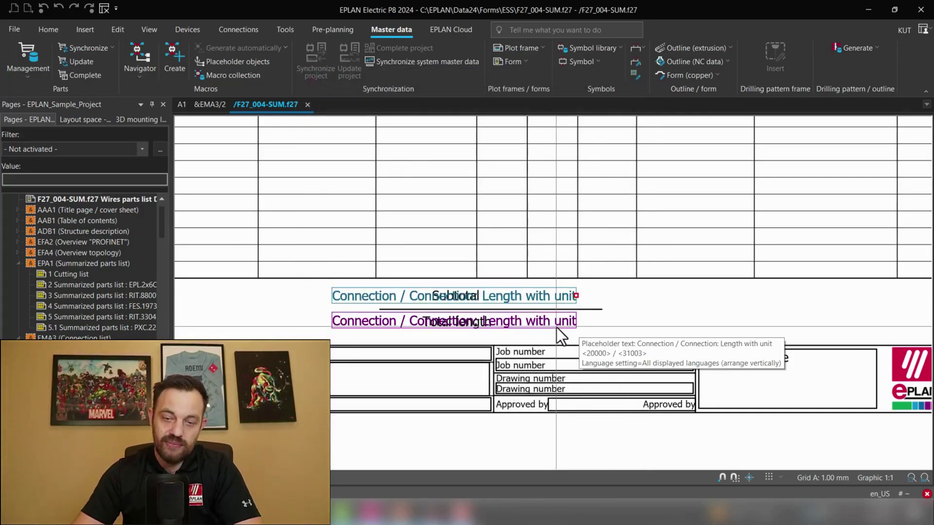
Set the second length placeholder's summation to Total <13> and confirm
{"action": "double_click", "coordinate": [556, 322]}
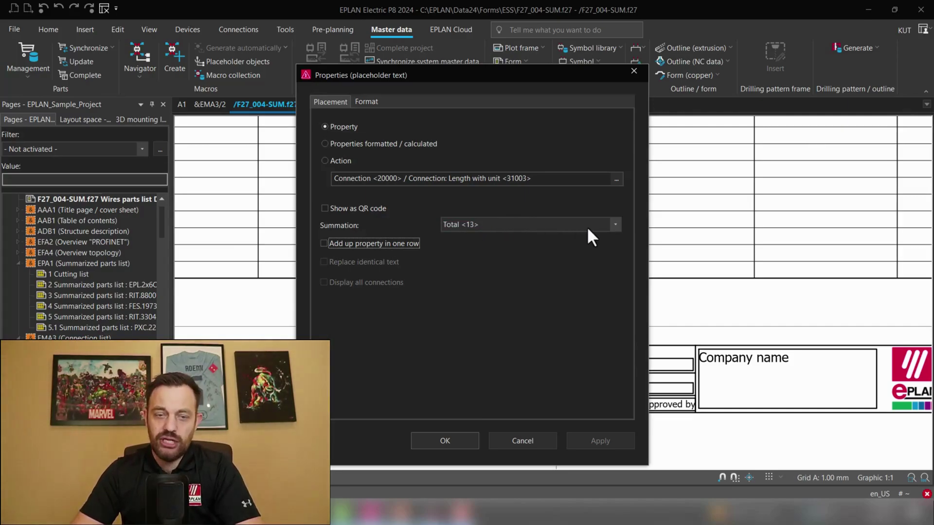
{"action": "left_click", "coordinate": [615, 224]}
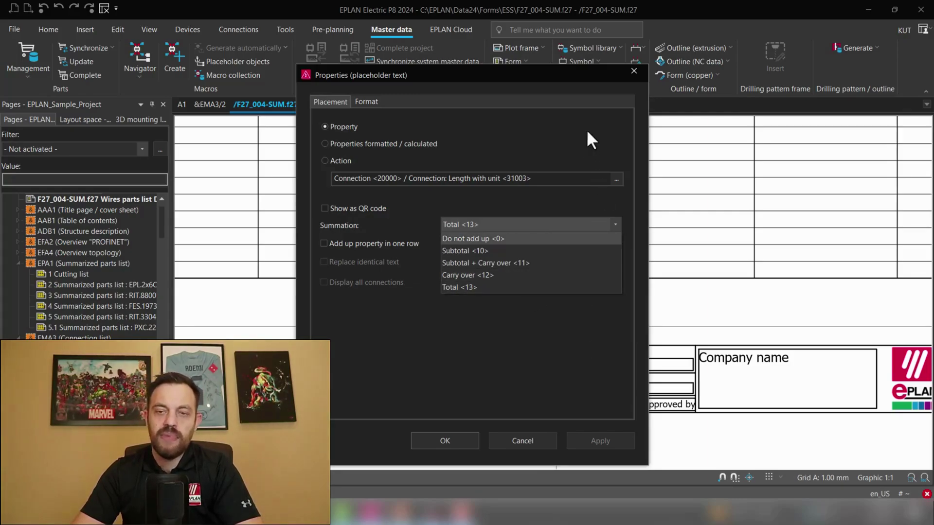
{"action": "left_click", "coordinate": [637, 67]}
{"action": "left_click", "coordinate": [637, 66]}
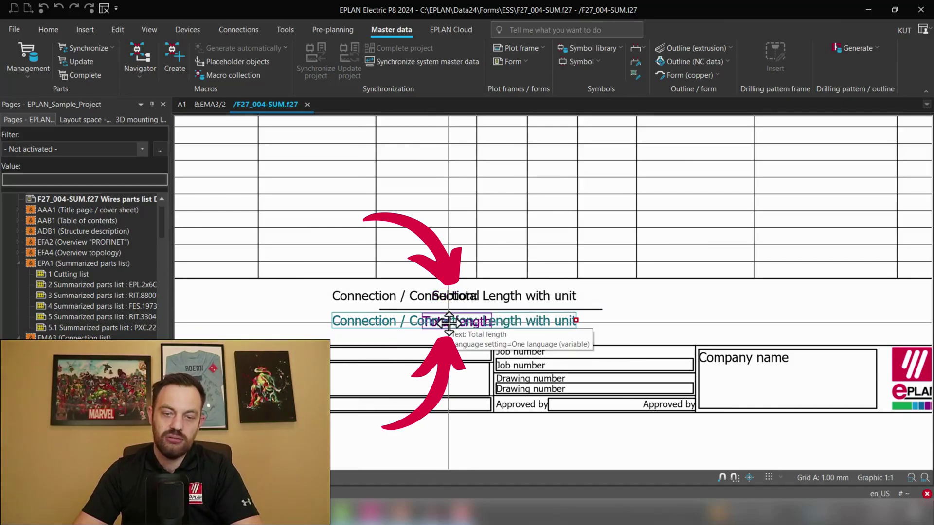
{"action": "scroll", "coordinate": [449, 304], "scroll_direction": "down", "scroll_amount": 4}
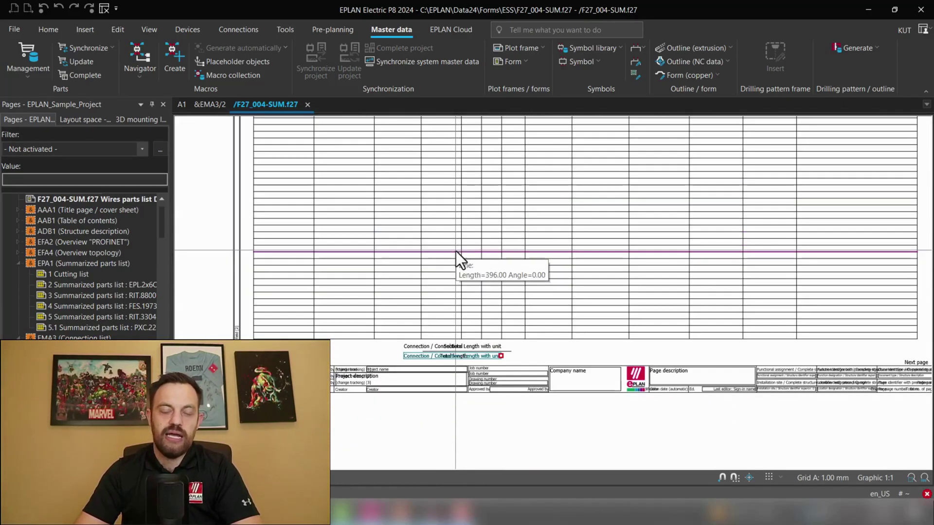
Close the F27_004-SUM.f27 form and return to the &EMA3/2 Wires parts list page
{"action": "middle_click_drag", "start_coordinate": [456, 250], "coordinate": [473, 330]}
{"action": "scroll", "coordinate": [448, 305], "scroll_direction": "down", "scroll_amount": 2}
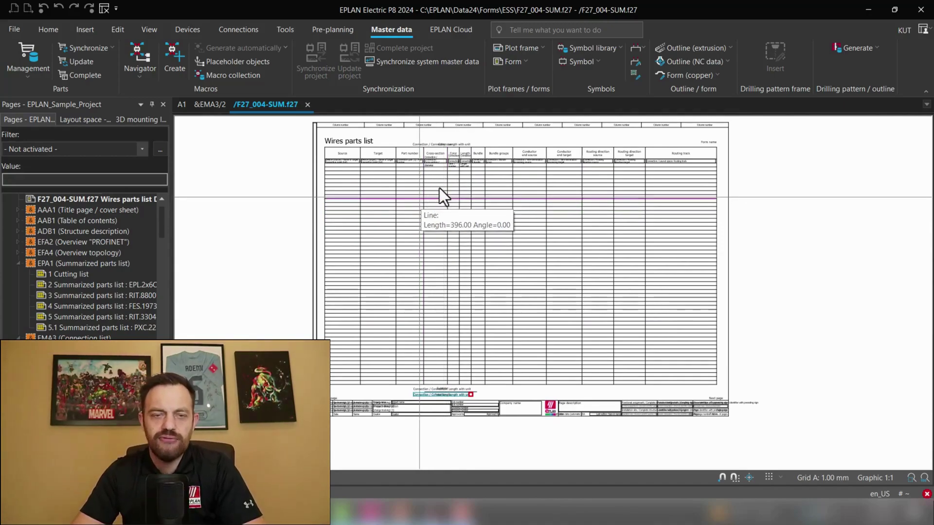
{"action": "left_click", "coordinate": [306, 108]}
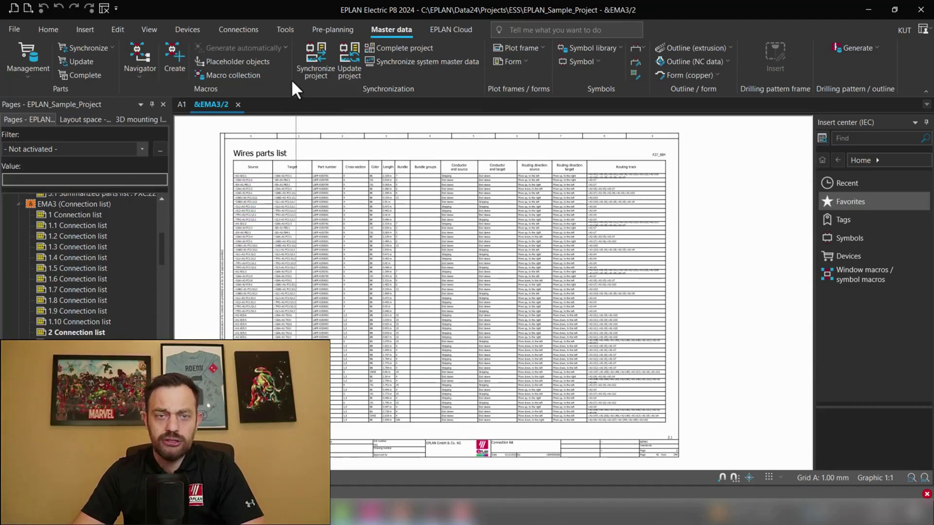
{"action": "left_click", "coordinate": [284, 32]}
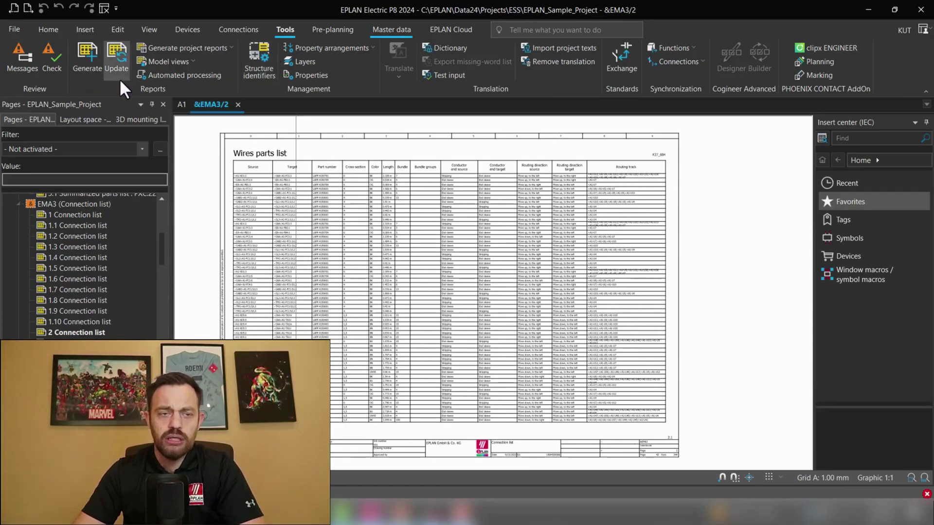
Review the Connection list PART template's filter, length sorting and F27_004-SUM form, then close Reports
{"action": "left_click", "coordinate": [83, 70]}
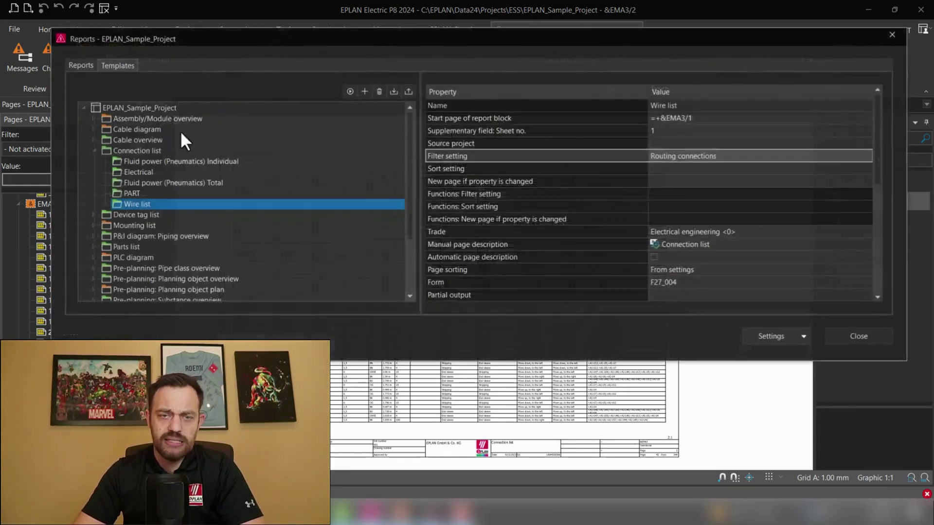
{"action": "left_click", "coordinate": [78, 67]}
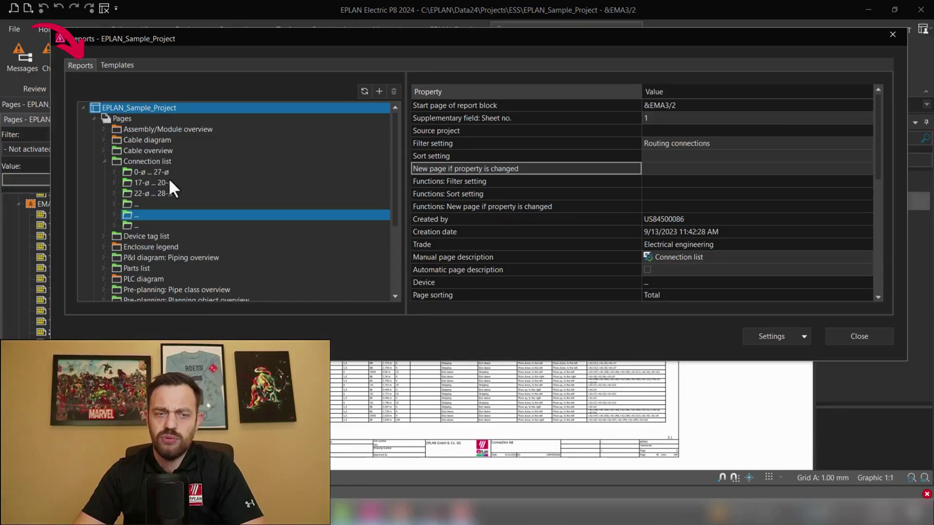
{"action": "left_click", "coordinate": [118, 63]}
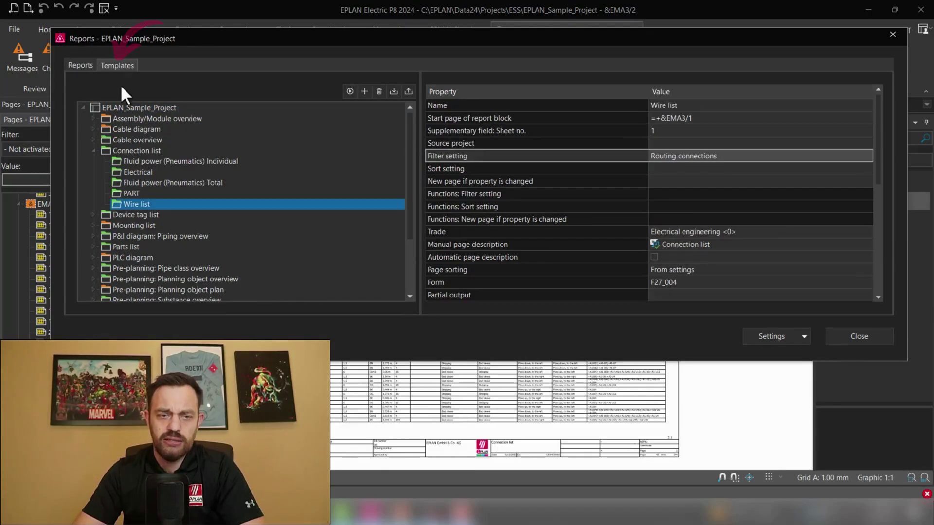
{"action": "left_click", "coordinate": [131, 195]}
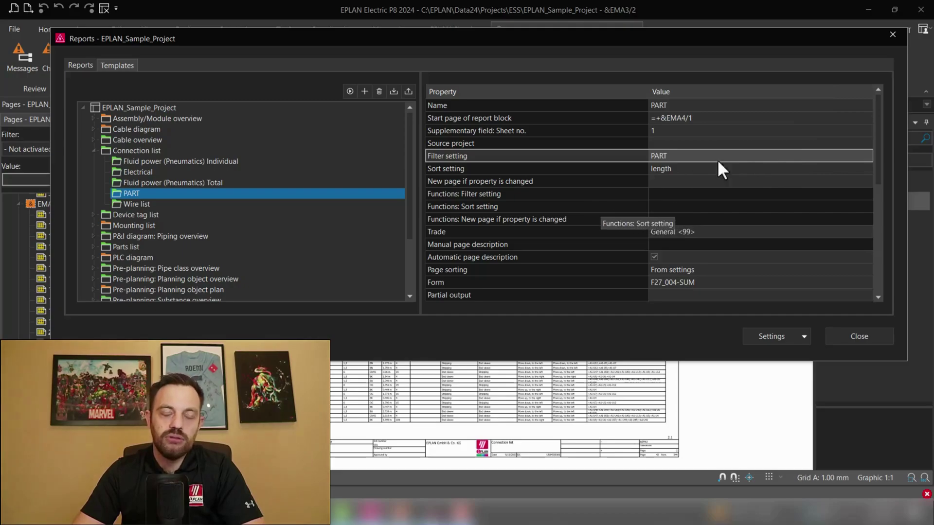
{"action": "left_click", "coordinate": [888, 34]}
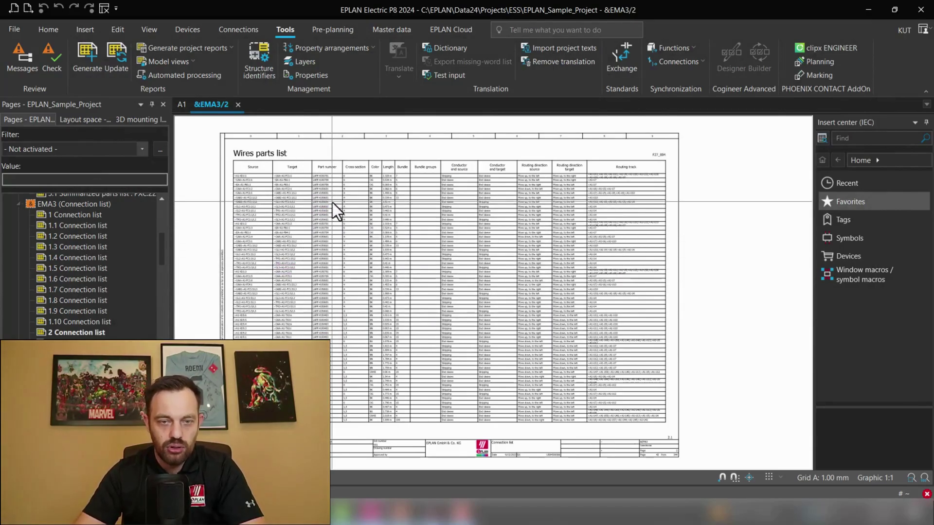
{"action": "scroll", "coordinate": [332, 202], "scroll_direction": "up", "scroll_amount": 4}
{"action": "scroll", "coordinate": [331, 199], "scroll_direction": "up", "scroll_amount": 5}
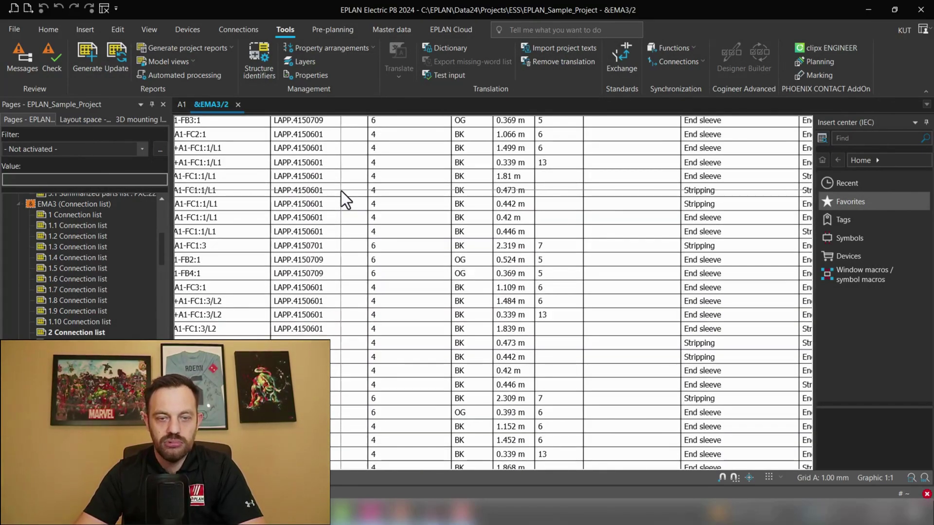
{"action": "scroll", "coordinate": [346, 316], "scroll_direction": "up", "scroll_amount": 1}
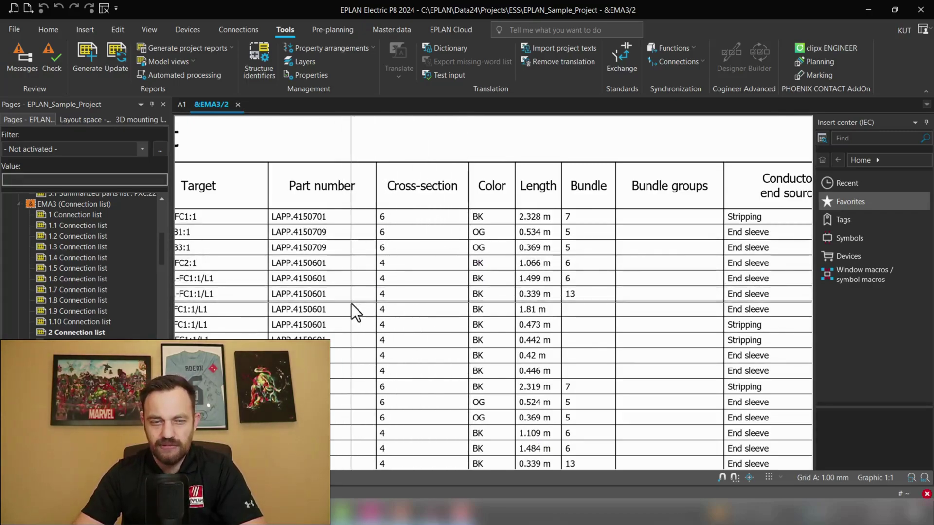
{"action": "middle_click_drag", "start_coordinate": [351, 303], "coordinate": [411, 306]}
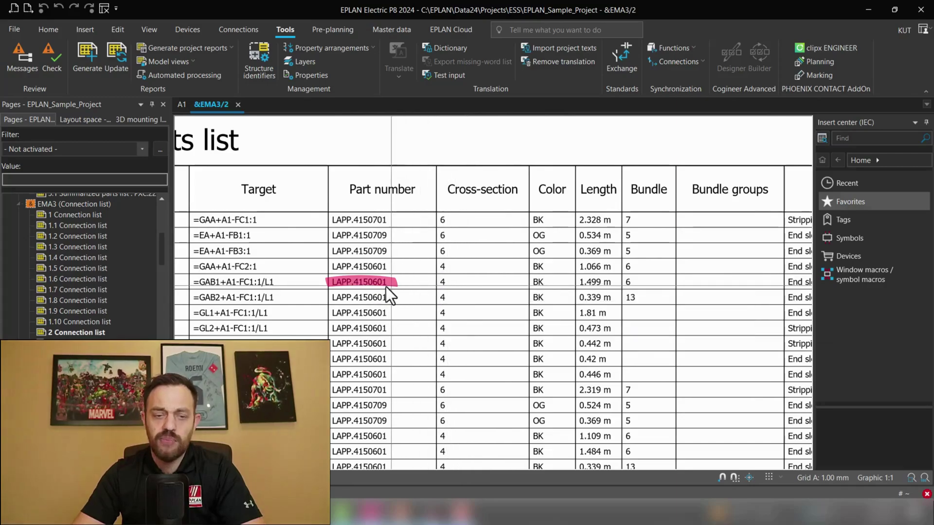
{"action": "mouse_move", "coordinate": [373, 288]}
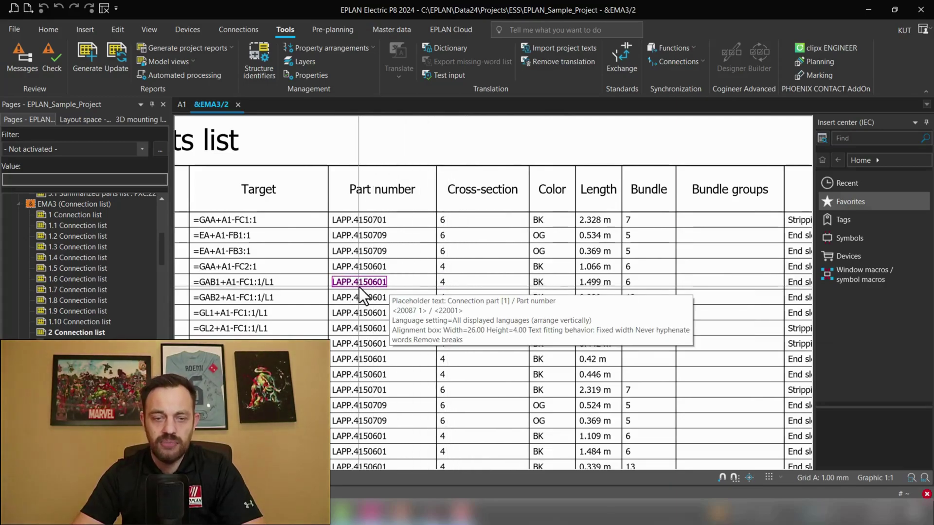
{"action": "double_click", "coordinate": [359, 287]}
{"action": "left_click", "coordinate": [377, 141]}
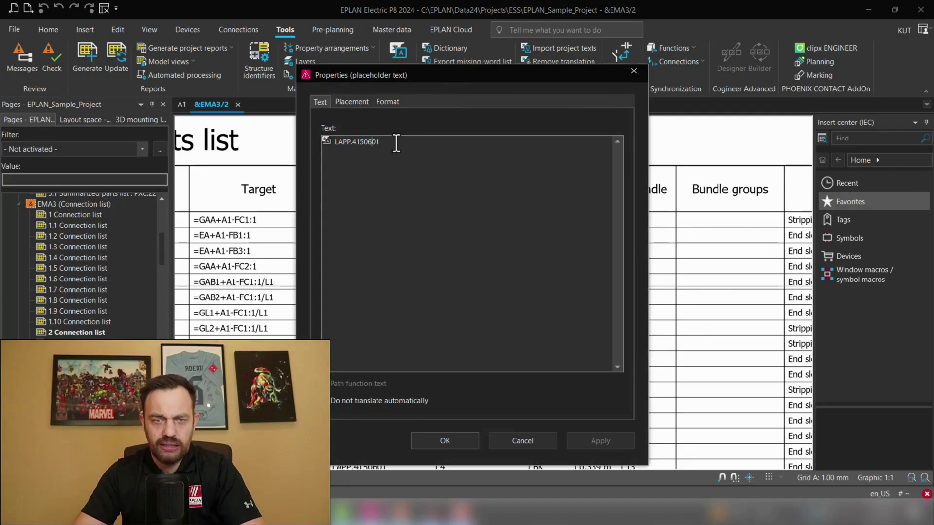
{"action": "left_click_drag", "start_coordinate": [397, 143], "coordinate": [327, 146]}
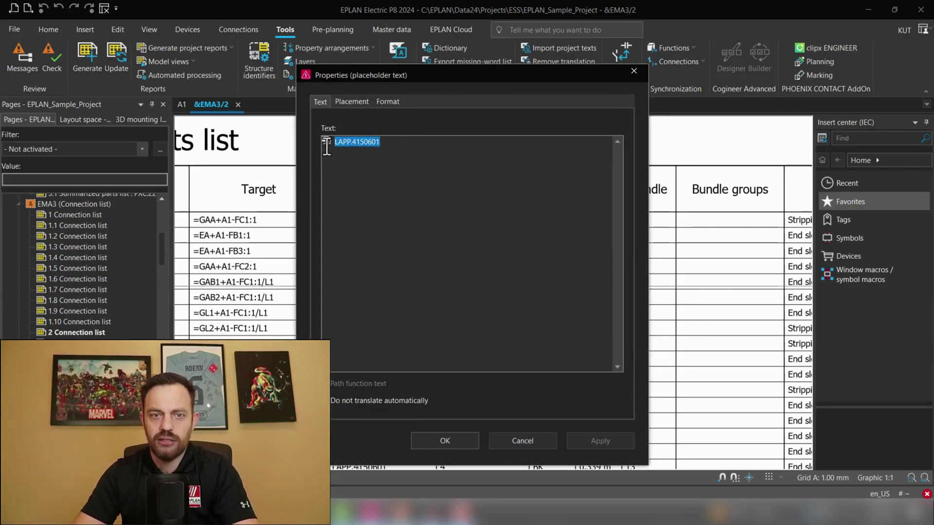
{"action": "left_click", "coordinate": [634, 71]}
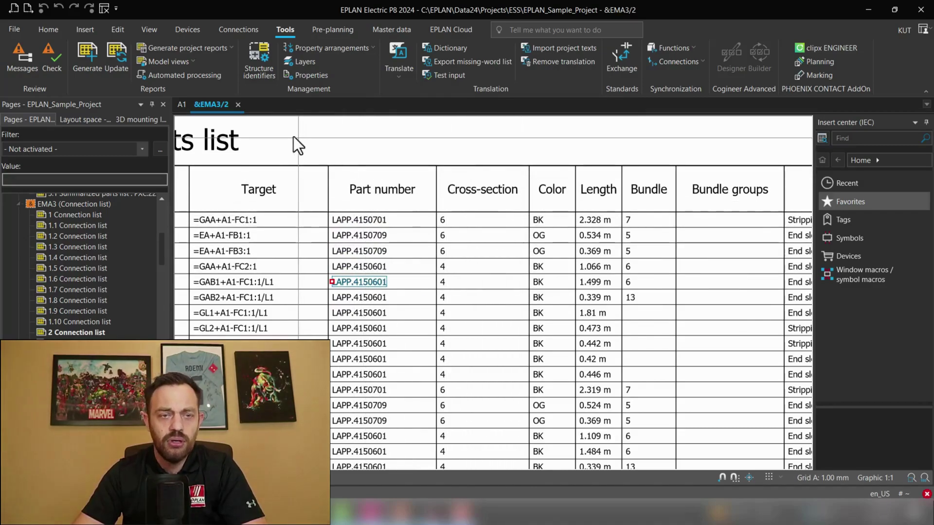
Set the PART template's filter to part number LAPP.4150601 at location A1
{"action": "left_click", "coordinate": [78, 65]}
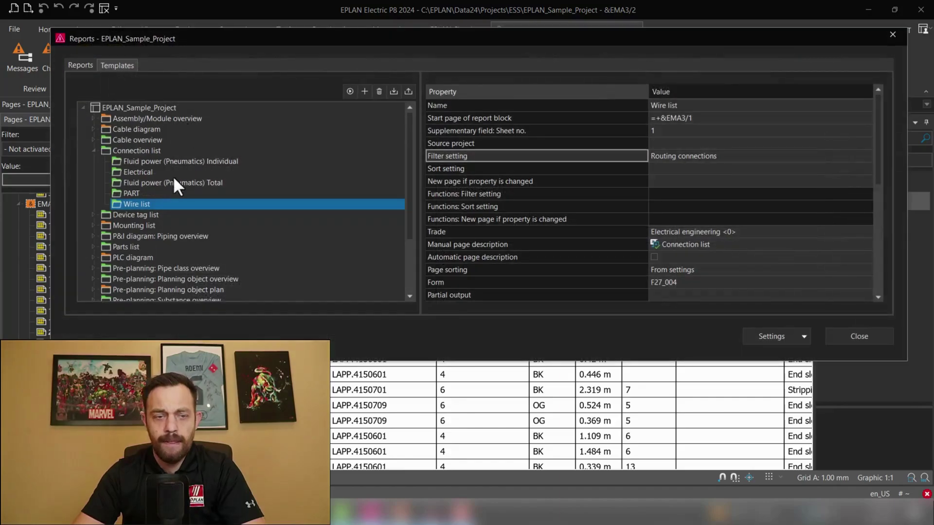
{"action": "left_click", "coordinate": [127, 194]}
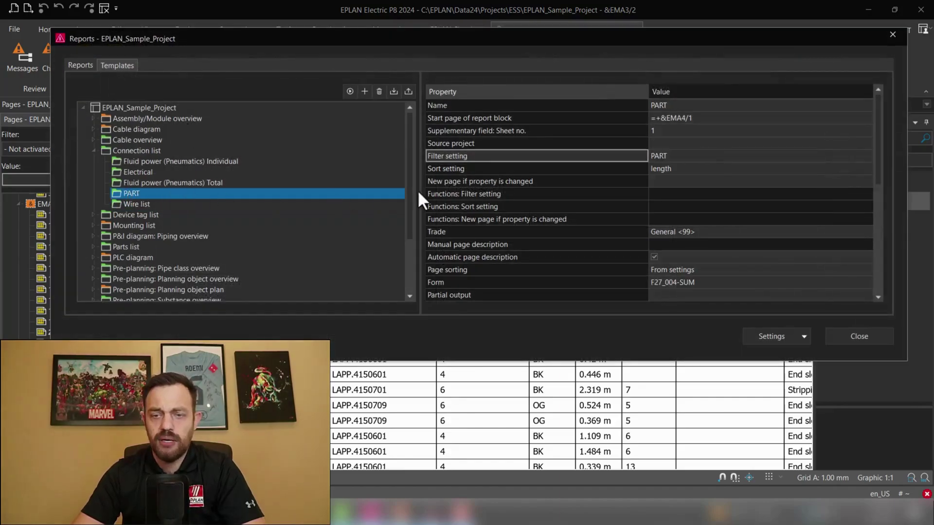
{"action": "left_click", "coordinate": [699, 154]}
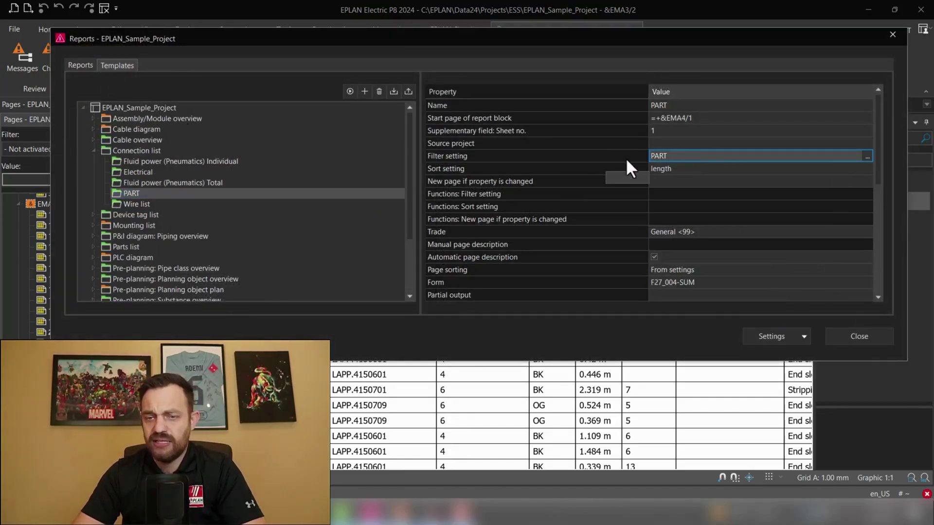
{"action": "left_click", "coordinate": [864, 154]}
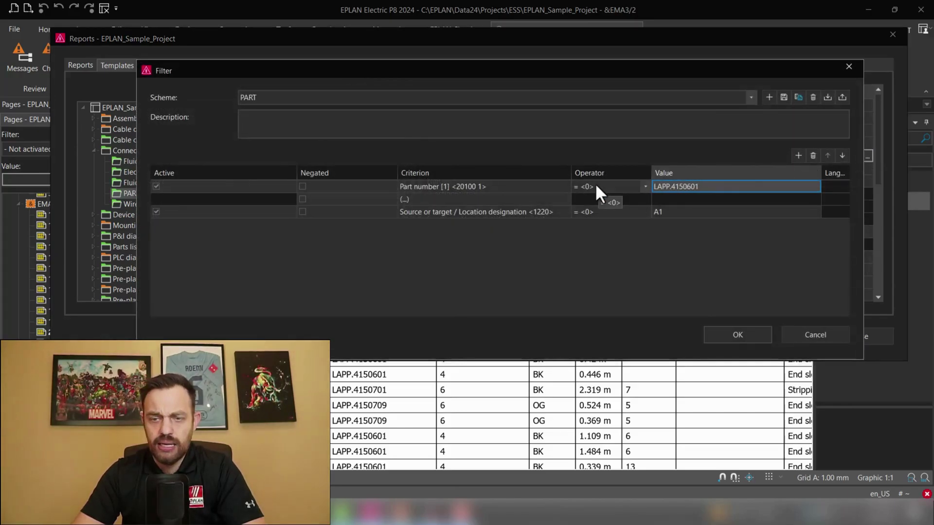
{"action": "left_click", "coordinate": [708, 186]}
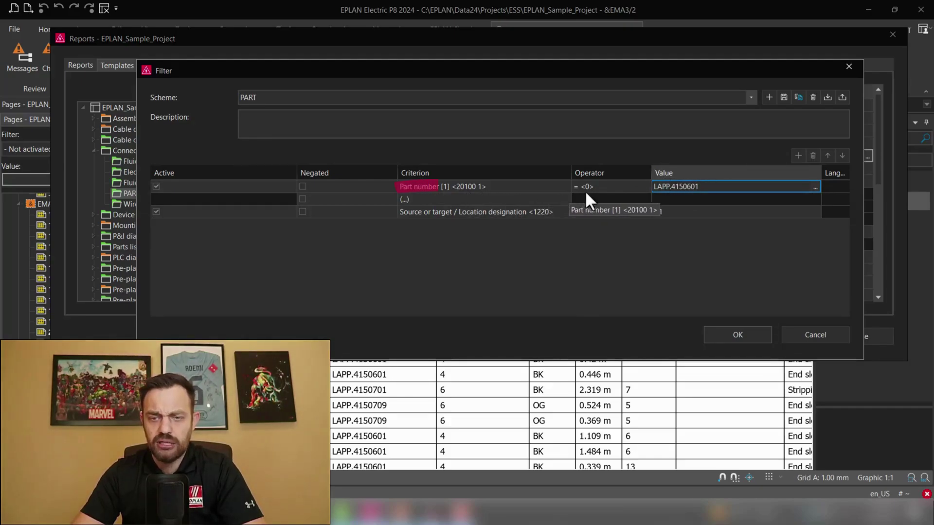
{"action": "left_click_drag", "start_coordinate": [733, 187], "coordinate": [669, 188]}
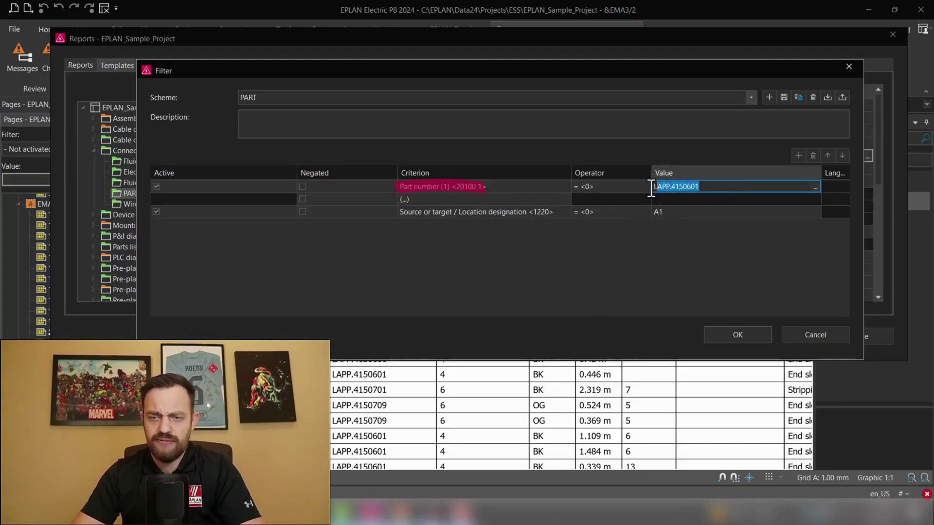
{"action": "left_click", "coordinate": [814, 186]}
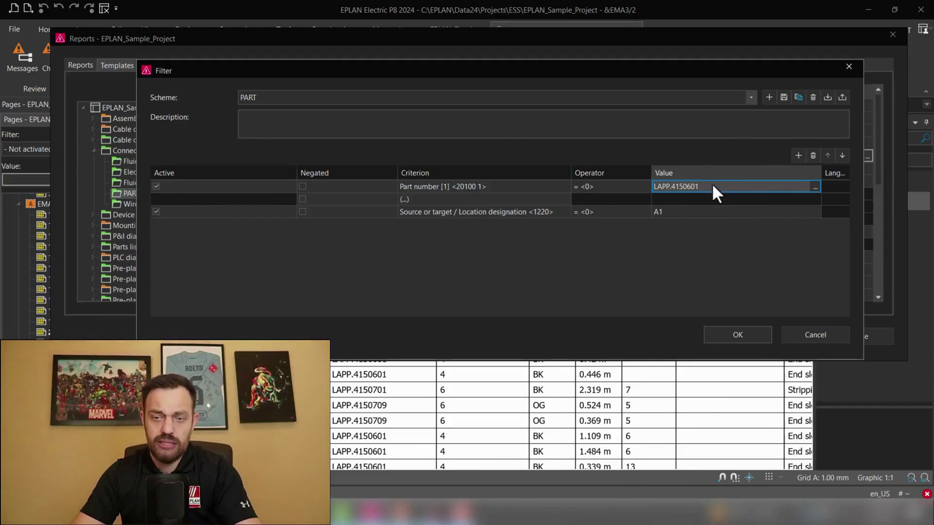
{"action": "left_click_drag", "start_coordinate": [711, 185], "coordinate": [663, 188]}
{"action": "double_click", "coordinate": [683, 190]}
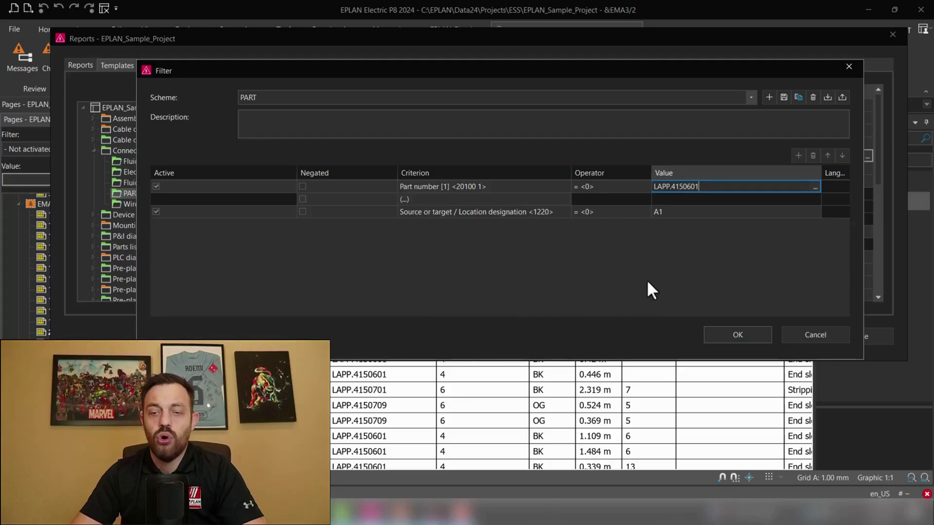
{"action": "left_click", "coordinate": [720, 334]}
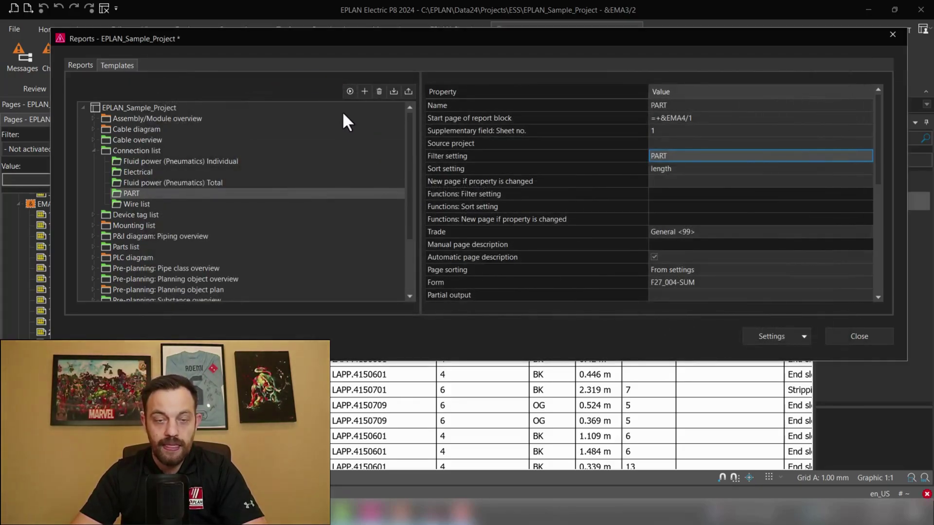
Generate the PART report and open the new &EMA4/1 connection list page
{"action": "left_click", "coordinate": [349, 92]}
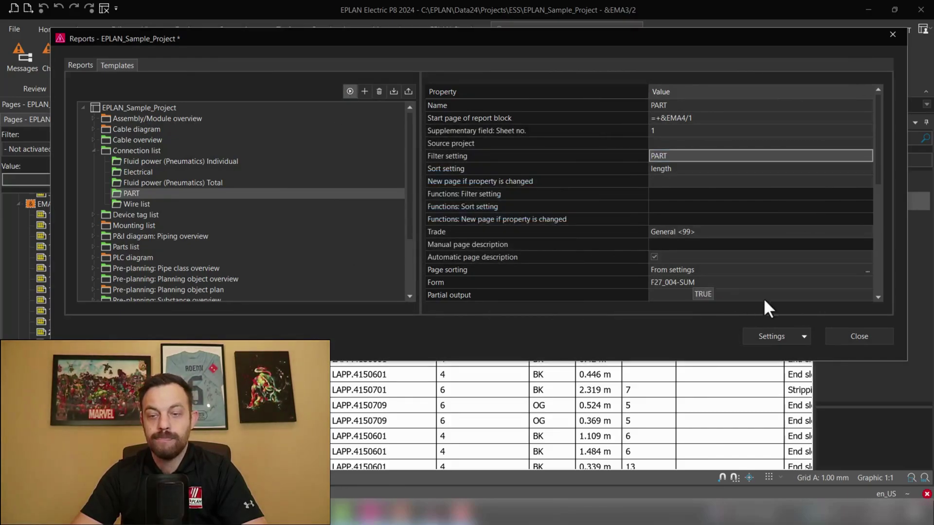
{"action": "left_click", "coordinate": [838, 334]}
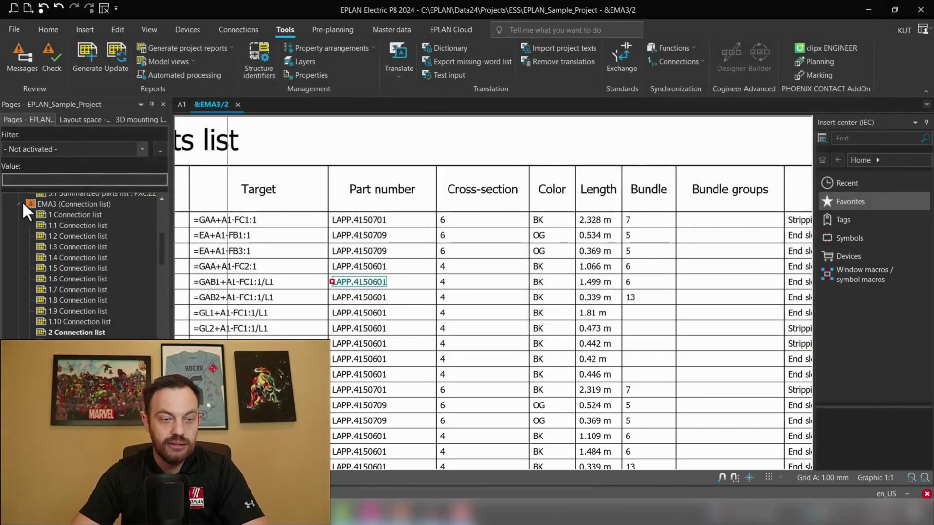
{"action": "left_click", "coordinate": [17, 204]}
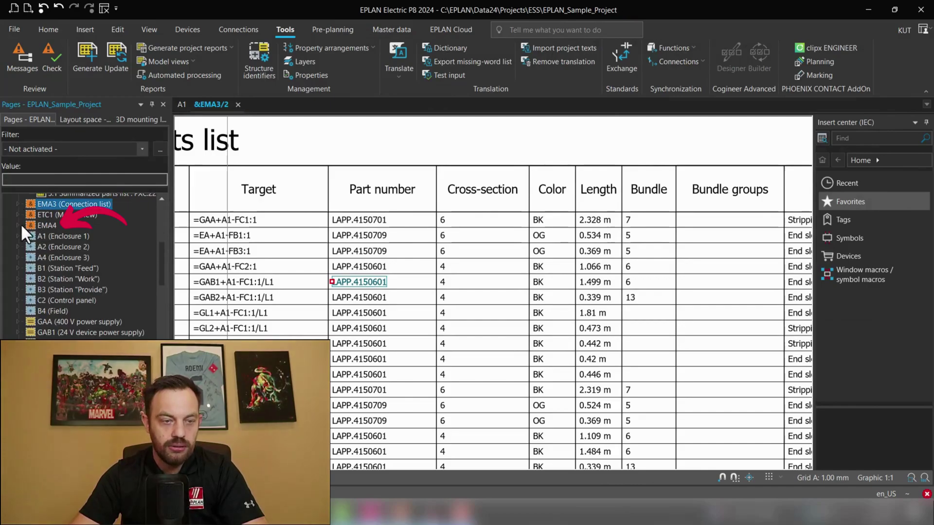
{"action": "left_click", "coordinate": [18, 225]}
{"action": "double_click", "coordinate": [77, 236]}
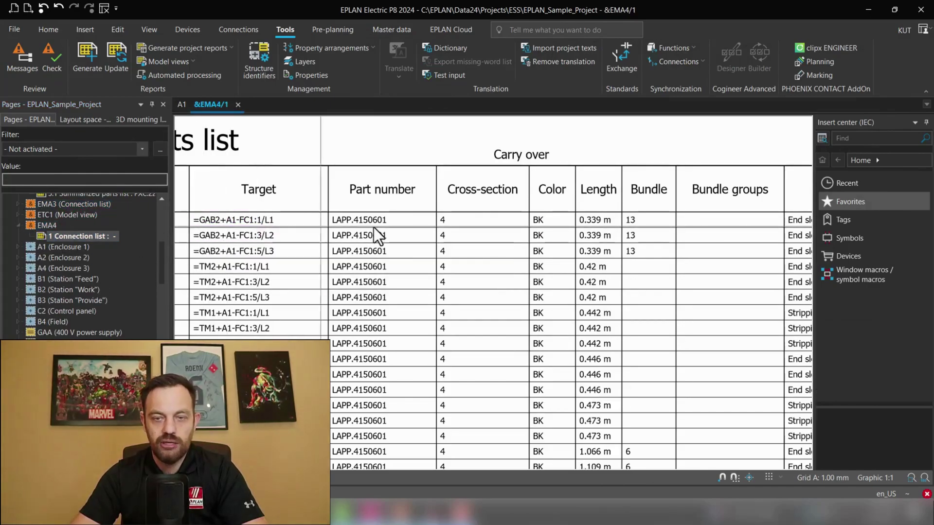
Inspect the &EMA4/1 Wires parts list, where Subtotal and Total length both read 19.64
{"action": "scroll", "coordinate": [375, 226], "scroll_direction": "down", "scroll_amount": 5}
{"action": "middle_click_drag", "start_coordinate": [418, 192], "coordinate": [414, 182]}
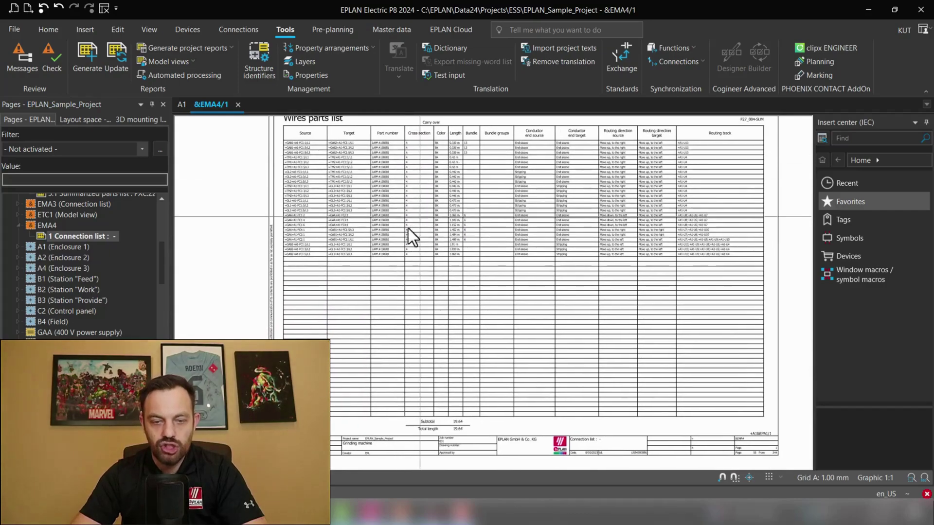
{"action": "scroll", "coordinate": [478, 253], "scroll_direction": "up", "scroll_amount": 4}
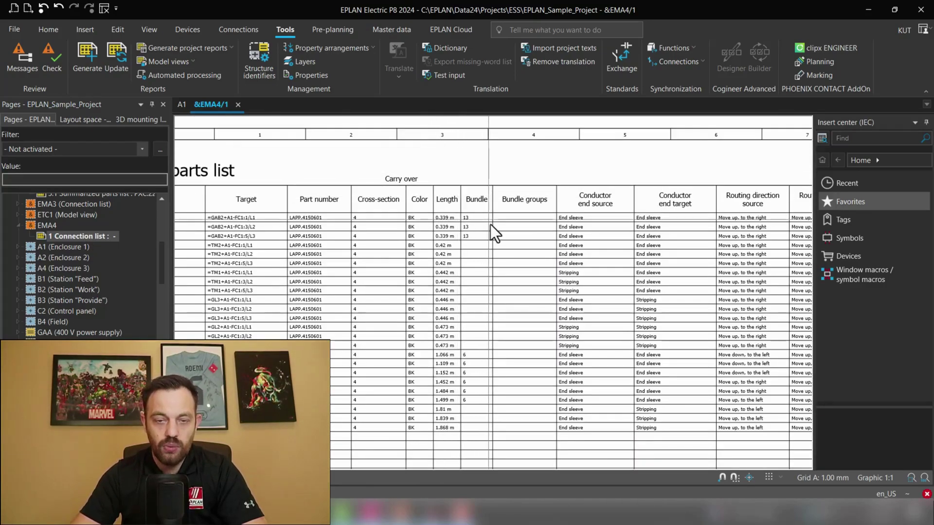
{"action": "scroll", "coordinate": [510, 188], "scroll_direction": "up", "scroll_amount": 4}
{"action": "middle_click_drag", "start_coordinate": [518, 177], "coordinate": [533, 157]}
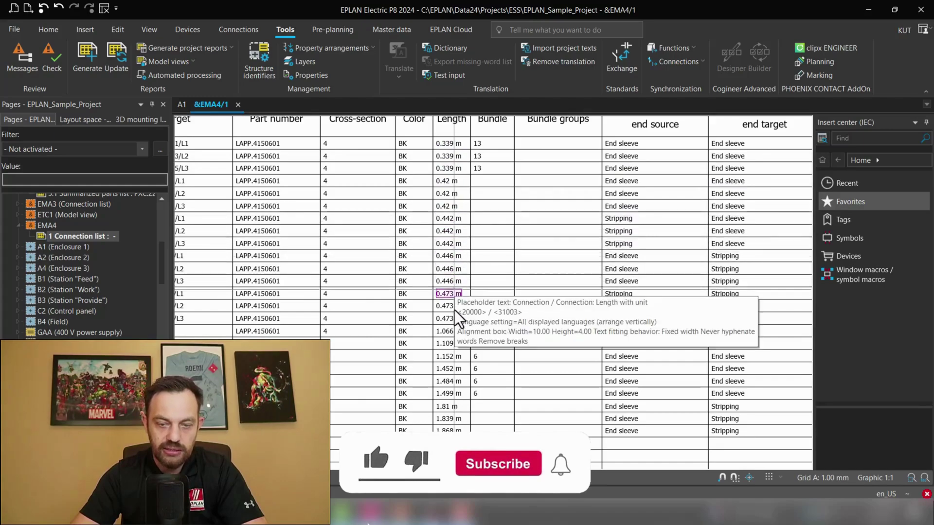
{"action": "scroll", "coordinate": [492, 192], "scroll_direction": "down", "scroll_amount": 3}
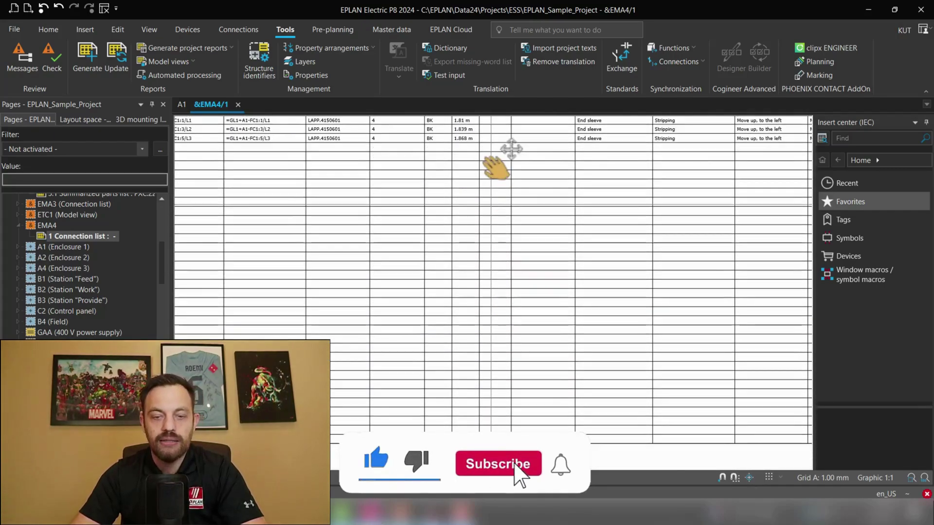
{"action": "scroll", "coordinate": [505, 195], "scroll_direction": "up", "scroll_amount": 4}
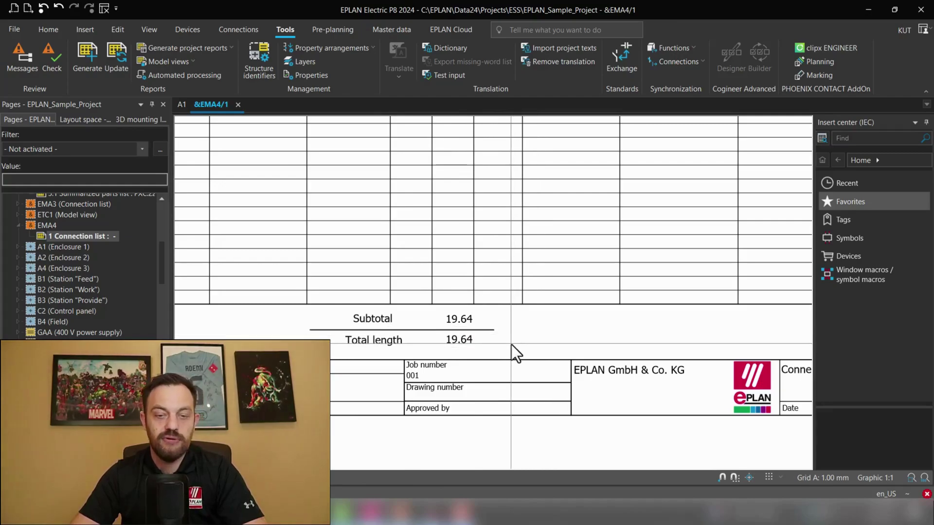
{"action": "scroll", "coordinate": [511, 340], "scroll_direction": "down", "scroll_amount": 2}
{"action": "middle_click_drag", "start_coordinate": [509, 252], "coordinate": [444, 355]}
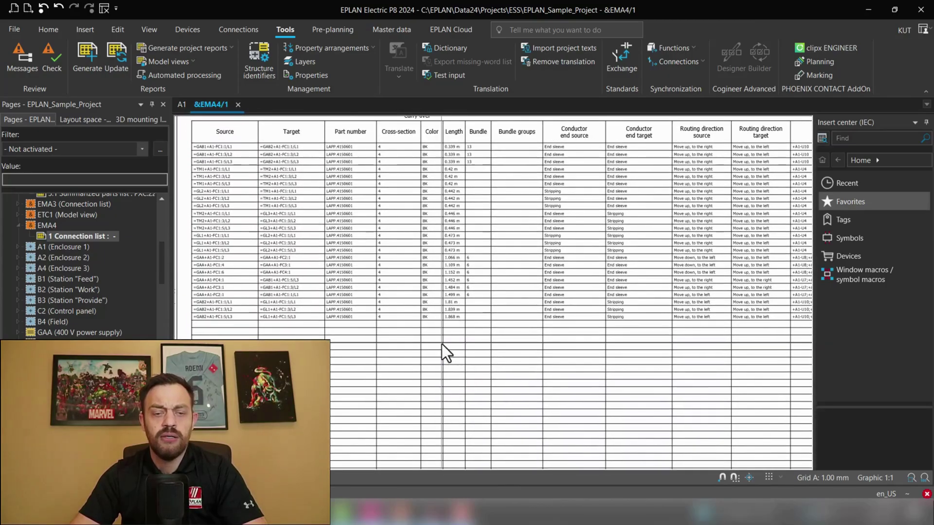
{"action": "middle_click_drag", "start_coordinate": [444, 292], "coordinate": [476, 333]}
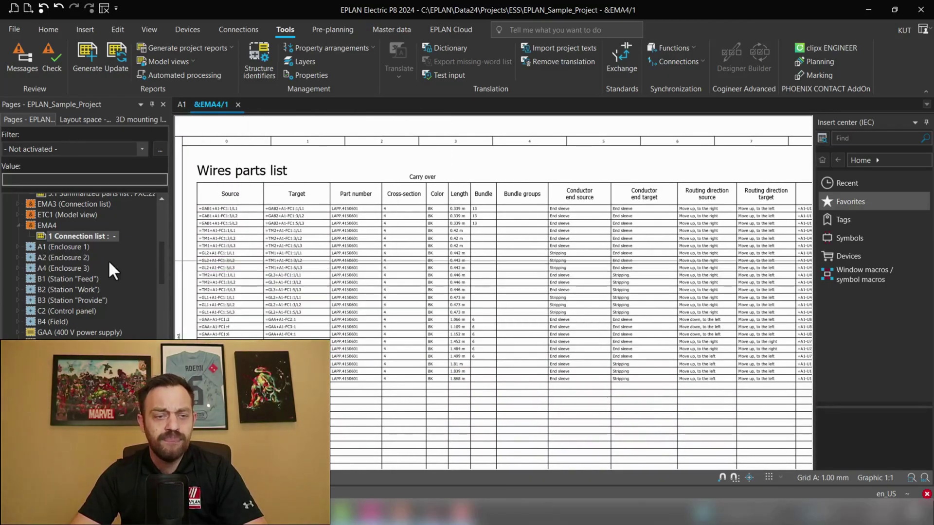
{"action": "scroll", "coordinate": [107, 259], "scroll_direction": "up", "scroll_amount": 3}
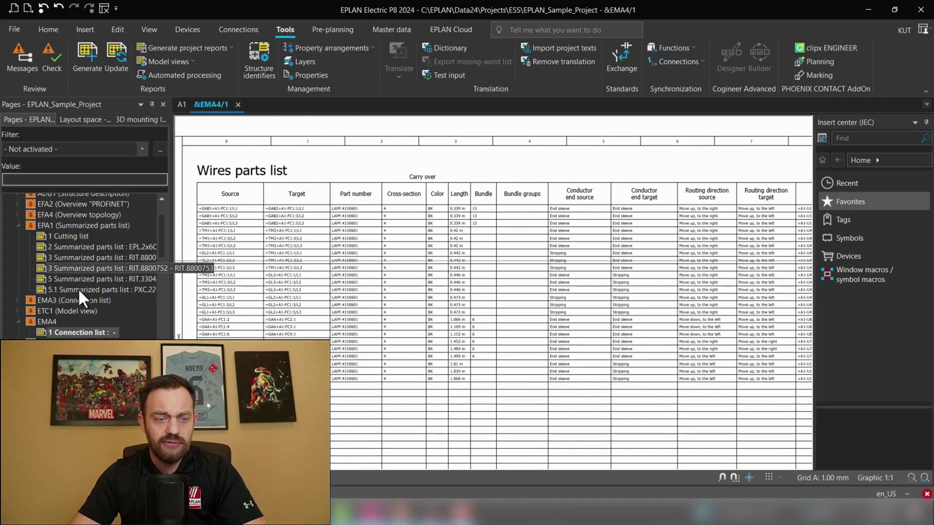
{"action": "left_click", "coordinate": [69, 299]}
{"action": "scroll", "coordinate": [72, 299], "scroll_direction": "down", "scroll_amount": 4}
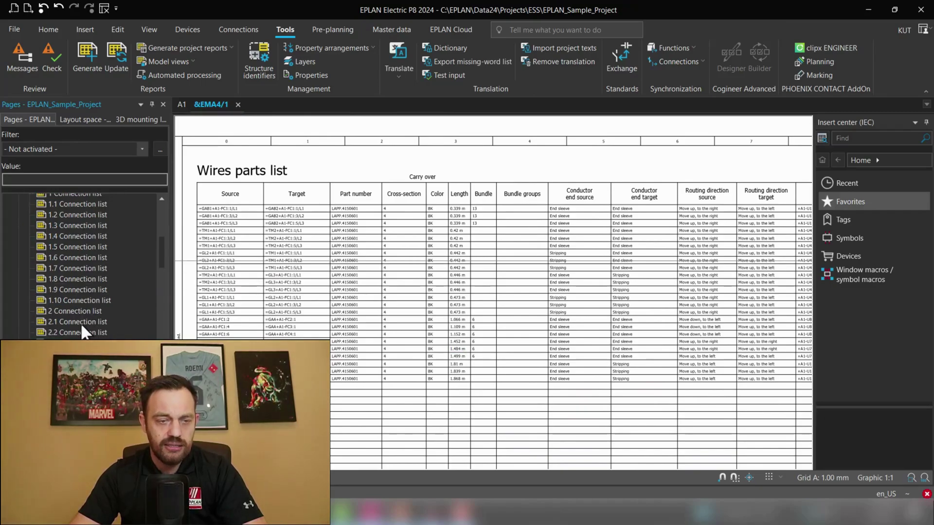
Open page &EMA3/2.1 and read the first blue wire's part number, LAPP.4150402
{"action": "left_click", "coordinate": [80, 322]}
{"action": "scroll", "coordinate": [334, 216], "scroll_direction": "up", "scroll_amount": 5}
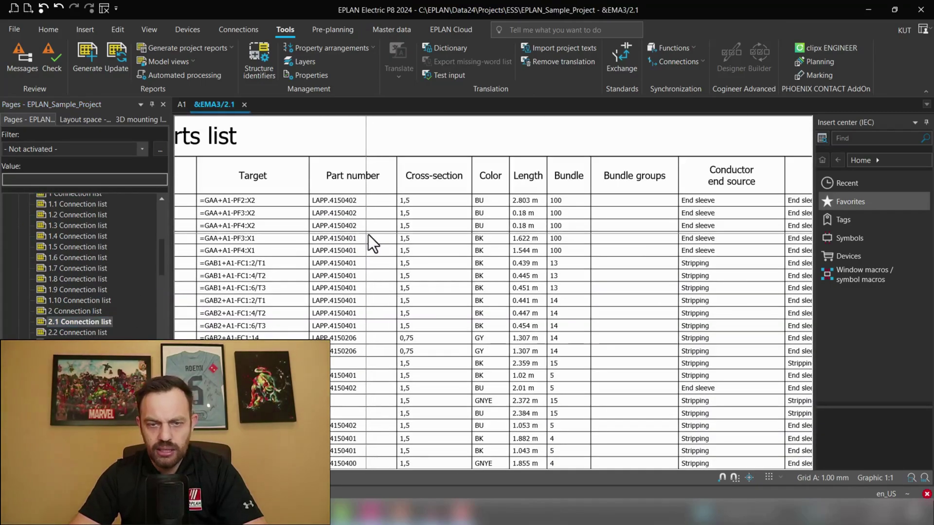
{"action": "scroll", "coordinate": [474, 204], "scroll_direction": "up", "scroll_amount": 1}
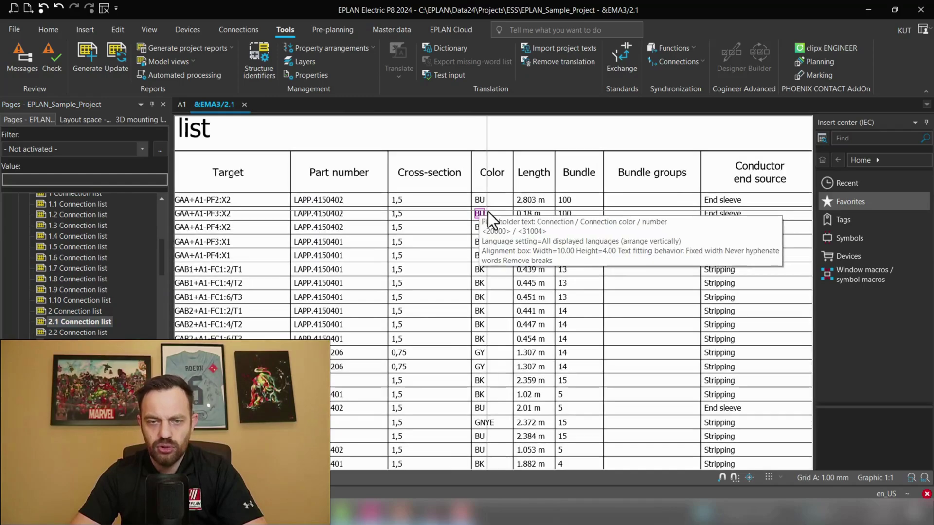
{"action": "double_click", "coordinate": [329, 203]}
{"action": "left_click", "coordinate": [401, 164]}
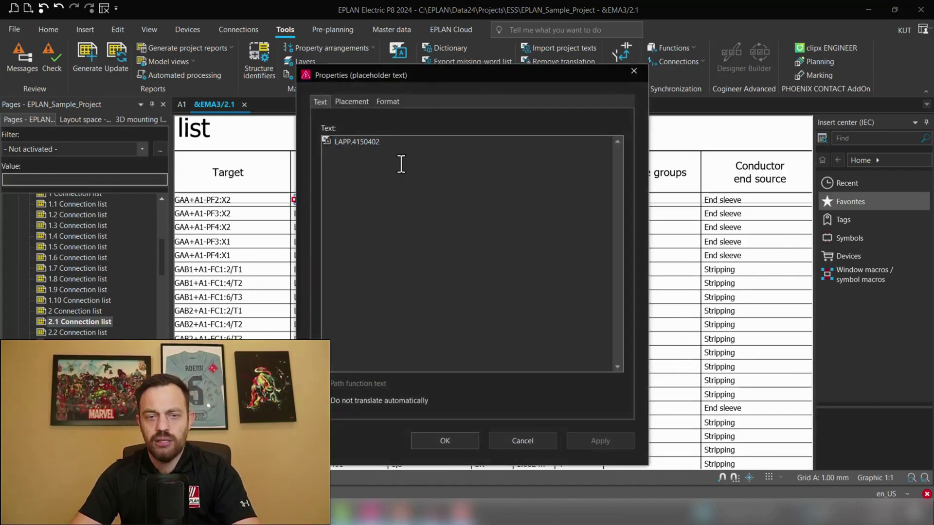
{"action": "left_click_drag", "start_coordinate": [380, 142], "coordinate": [332, 146]}
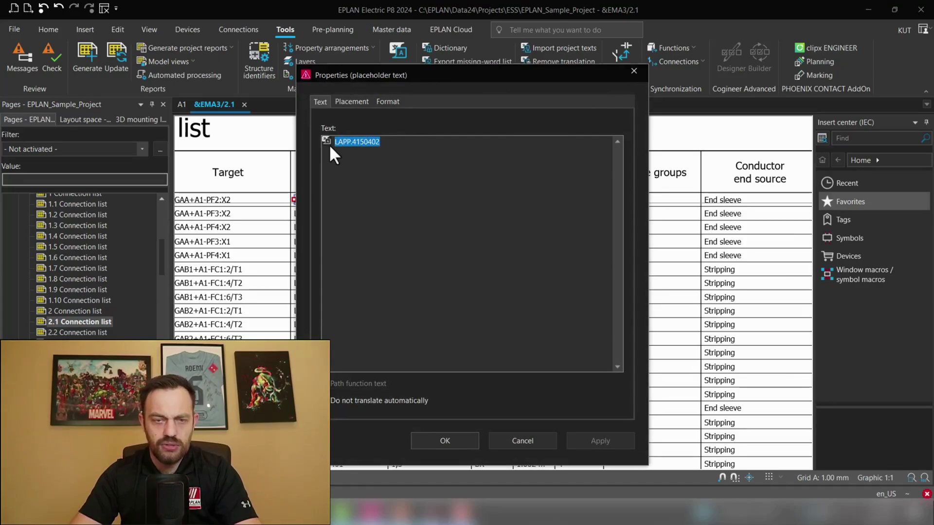
{"action": "left_click", "coordinate": [634, 71]}
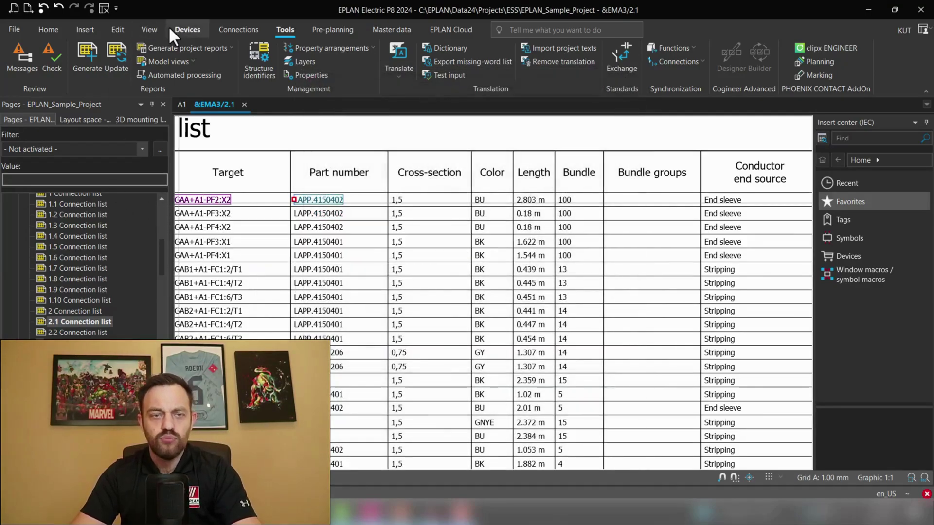
Change the PART filter part number from LAPP.4150601 to LAPP.4150402 and regenerate the report
{"action": "left_click", "coordinate": [89, 59]}
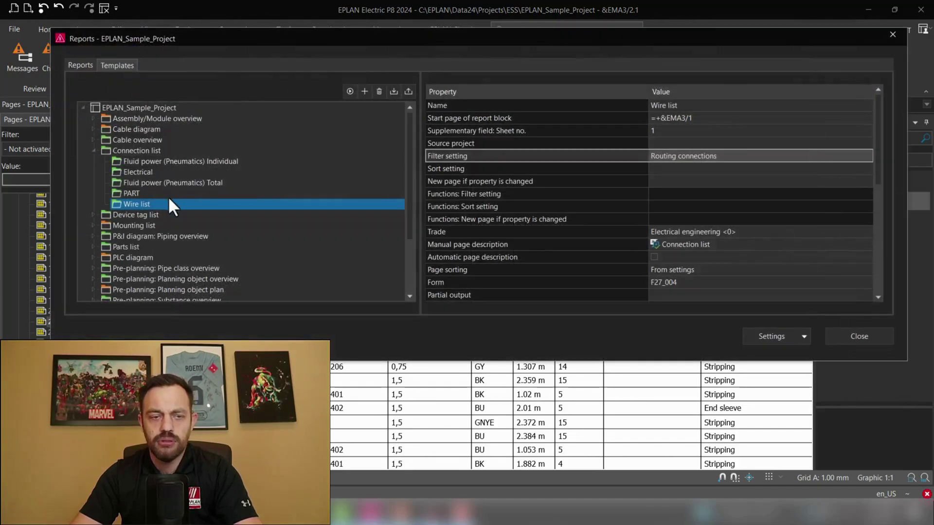
{"action": "left_click", "coordinate": [125, 193]}
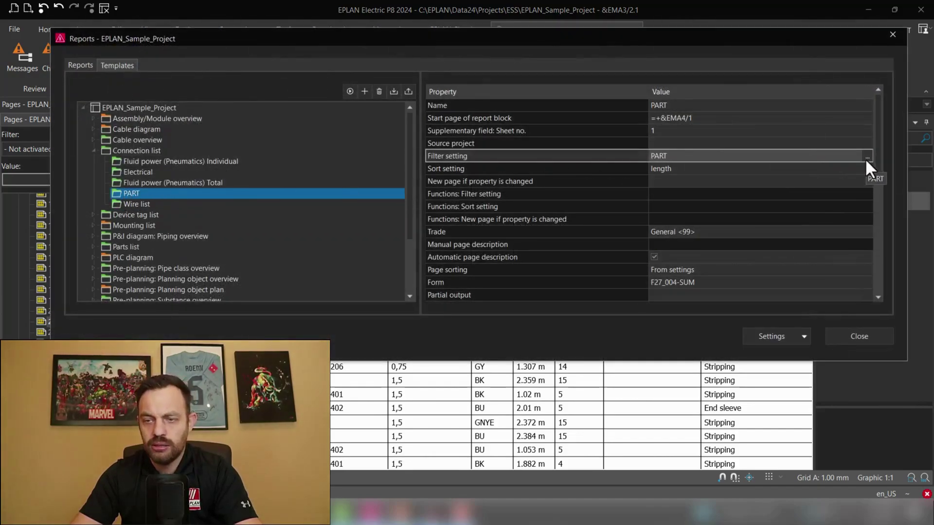
{"action": "left_click", "coordinate": [865, 158]}
{"action": "left_click", "coordinate": [721, 187]}
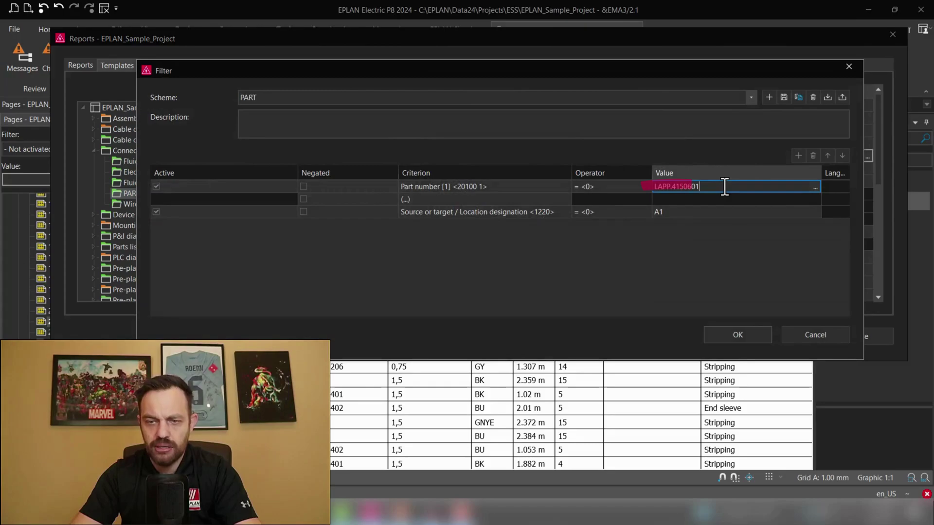
{"action": "left_click_drag", "start_coordinate": [723, 188], "coordinate": [640, 187]}
{"action": "type", "text": "LAPP.4150402"}
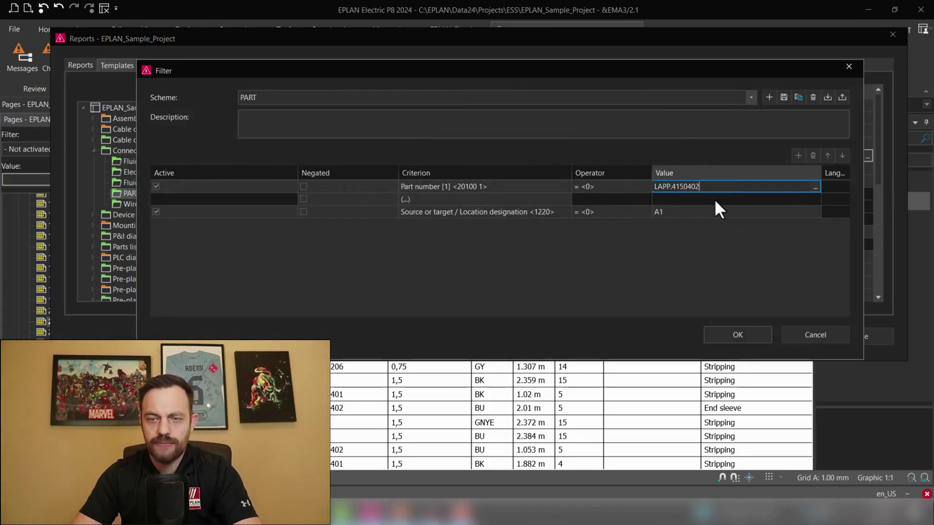
{"action": "left_click", "coordinate": [738, 334]}
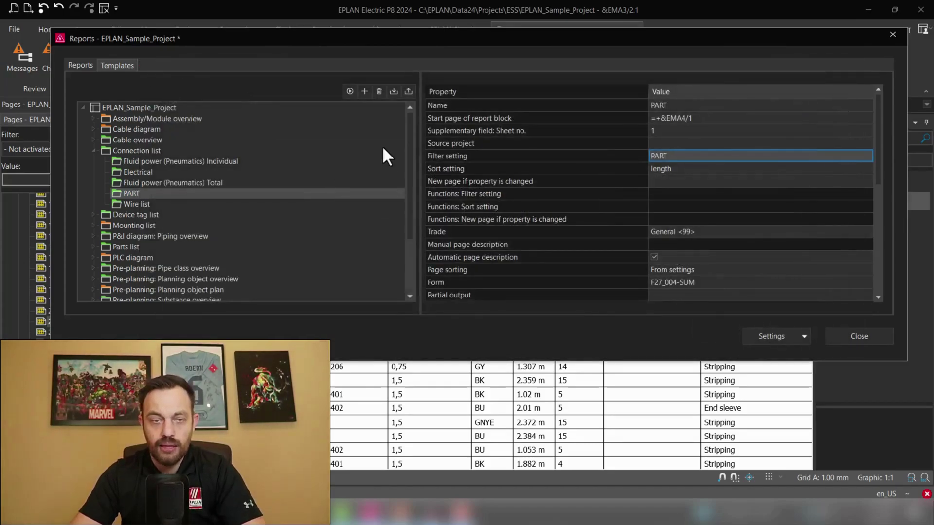
{"action": "left_click", "coordinate": [349, 93]}
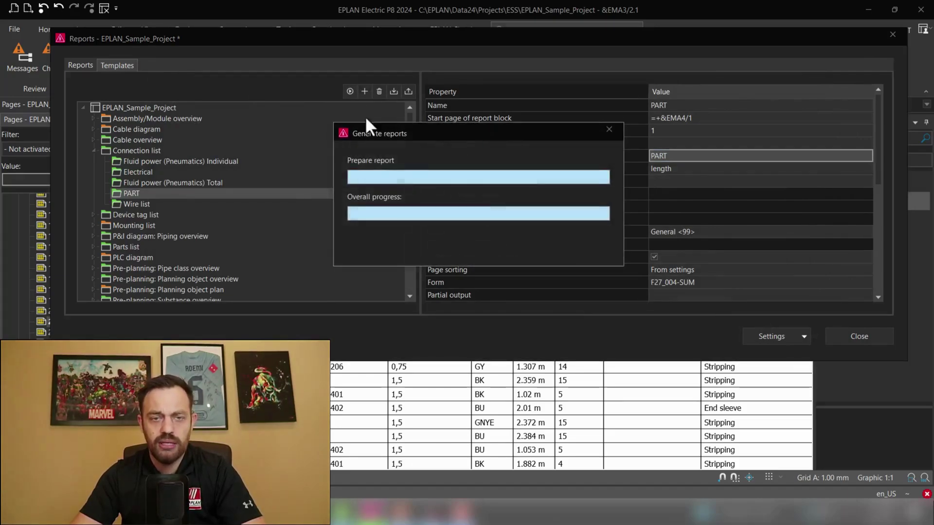
{"action": "left_click", "coordinate": [862, 335]}
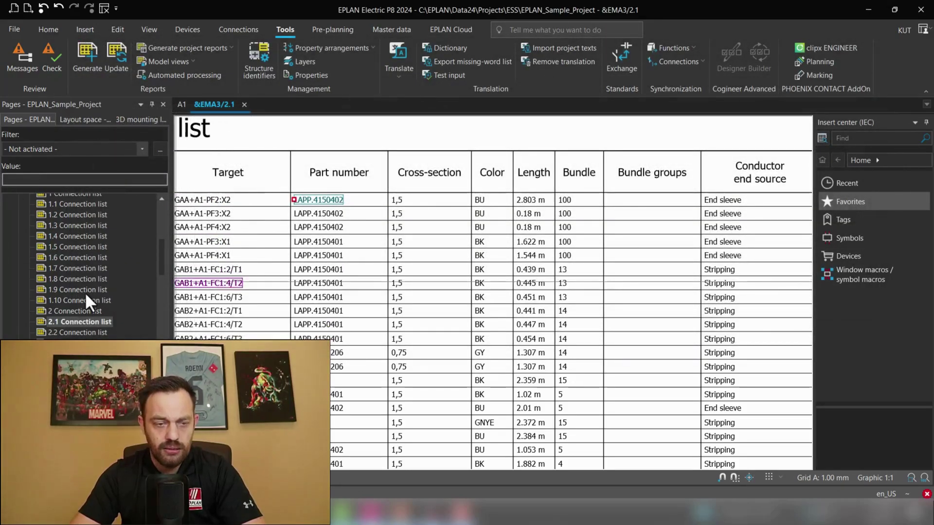
{"action": "scroll", "coordinate": [84, 291], "scroll_direction": "down", "scroll_amount": 3}
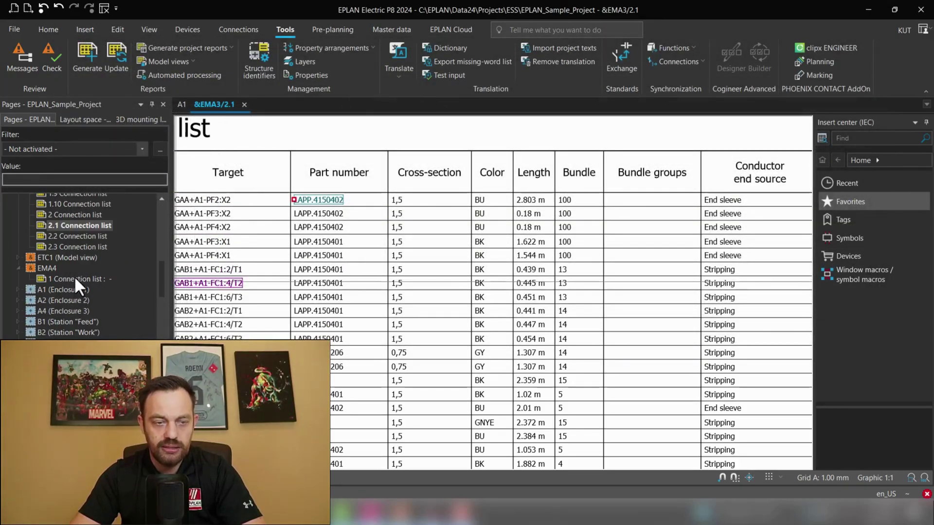
{"action": "left_click", "coordinate": [72, 278]}
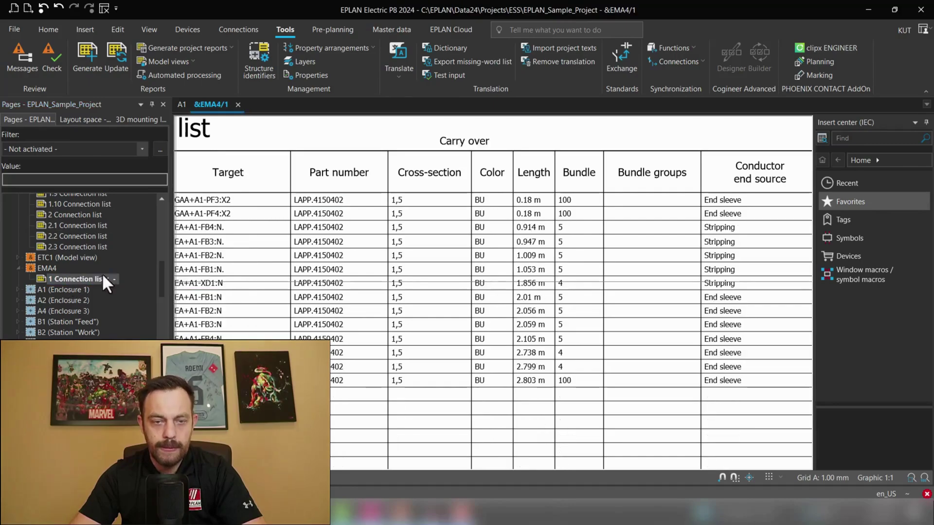
{"action": "scroll", "coordinate": [417, 266], "scroll_direction": "down", "scroll_amount": 2}
{"action": "scroll", "coordinate": [437, 251], "scroll_direction": "down", "scroll_amount": 1}
{"action": "scroll", "coordinate": [468, 248], "scroll_direction": "up", "scroll_amount": 3}
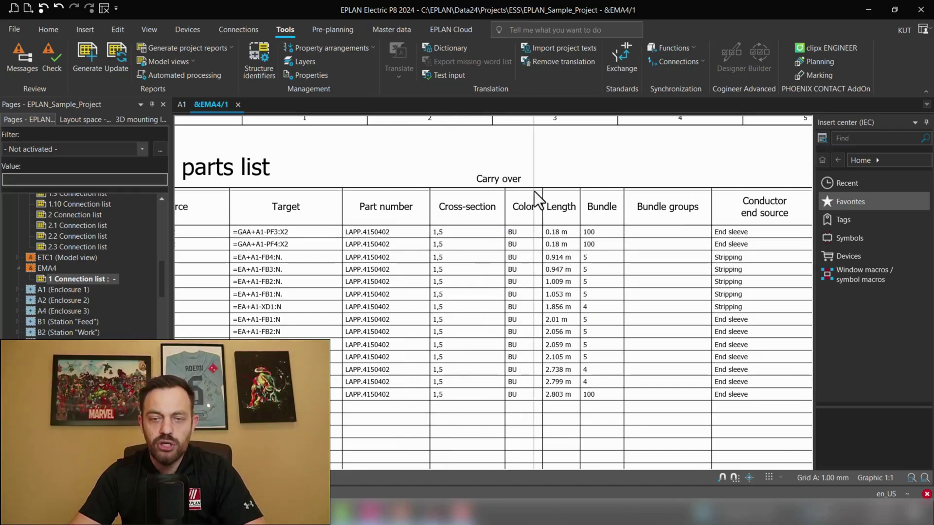
{"action": "scroll", "coordinate": [534, 191], "scroll_direction": "down", "scroll_amount": 1}
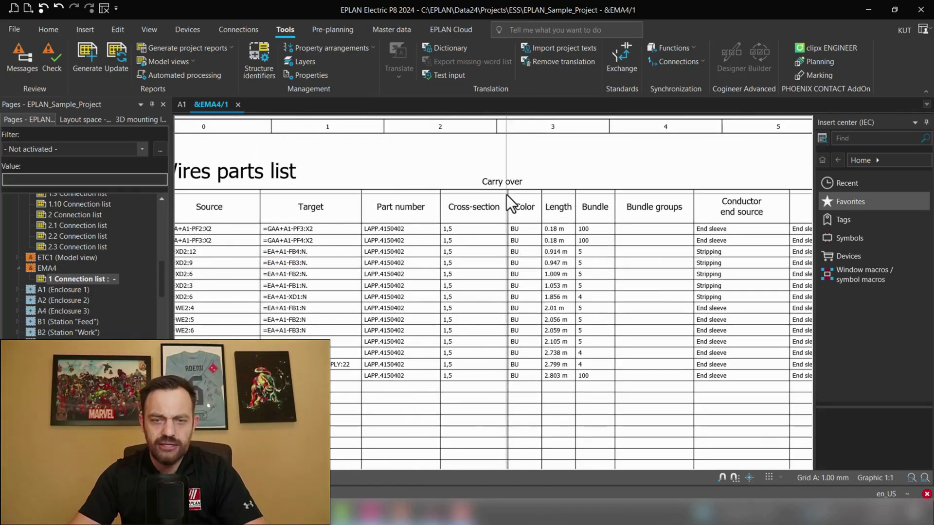
{"action": "middle_click_drag", "start_coordinate": [542, 249], "coordinate": [486, 233]}
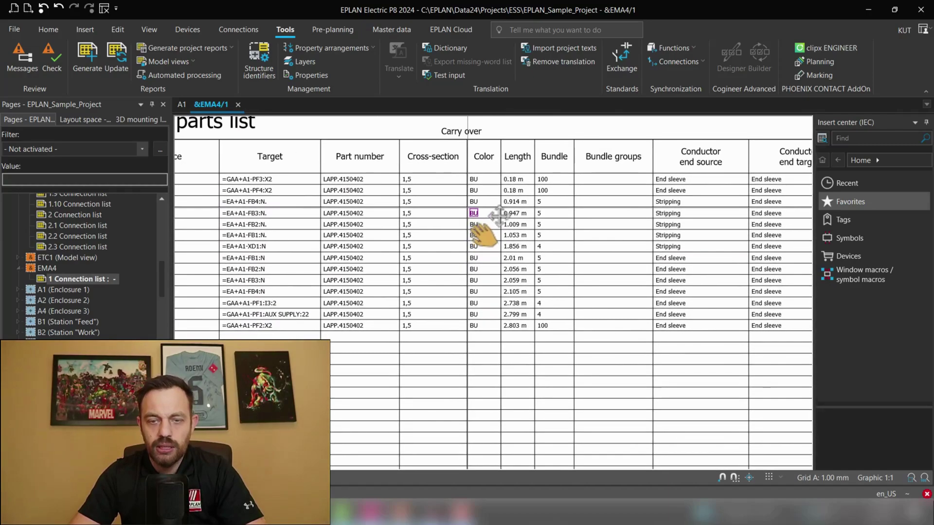
{"action": "scroll", "coordinate": [536, 188], "scroll_direction": "up", "scroll_amount": 2}
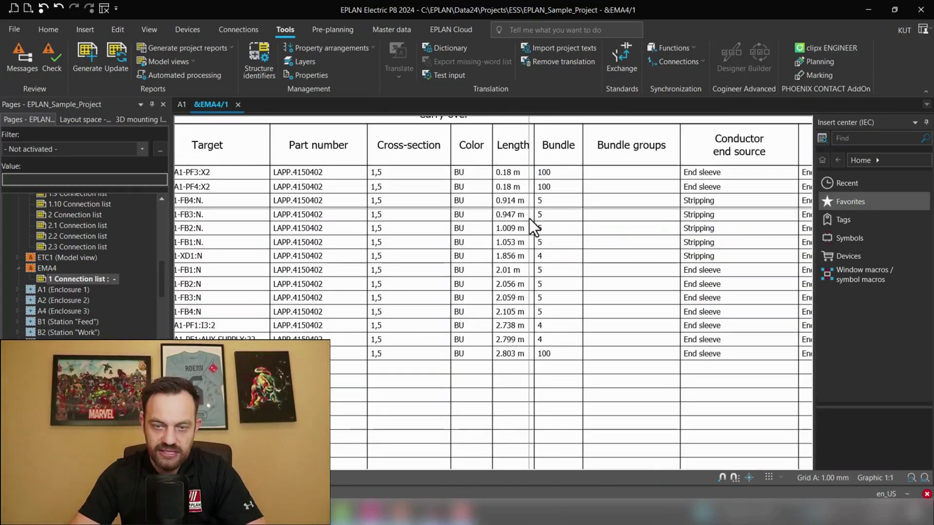
{"action": "scroll", "coordinate": [477, 212], "scroll_direction": "down", "scroll_amount": 5}
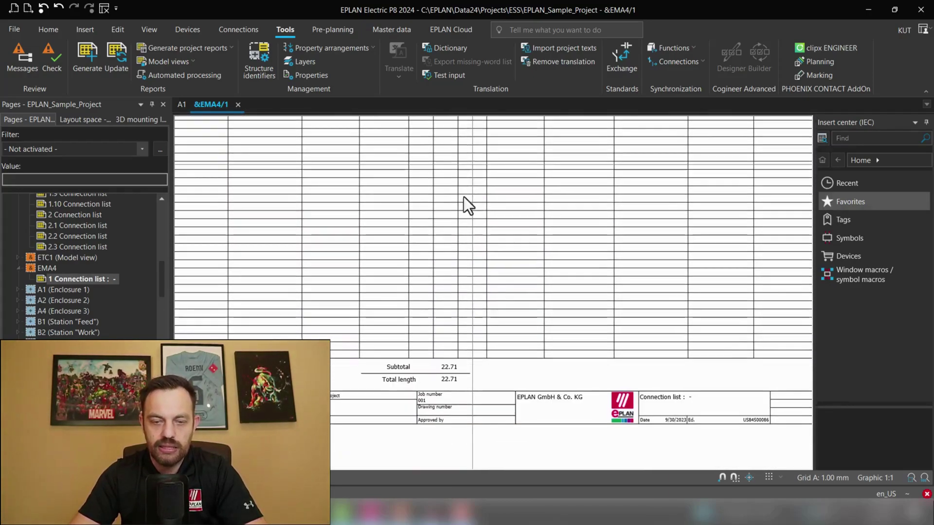
{"action": "middle_click_drag", "start_coordinate": [511, 305], "coordinate": [510, 247]}
{"action": "scroll", "coordinate": [466, 307], "scroll_direction": "up", "scroll_amount": 2}
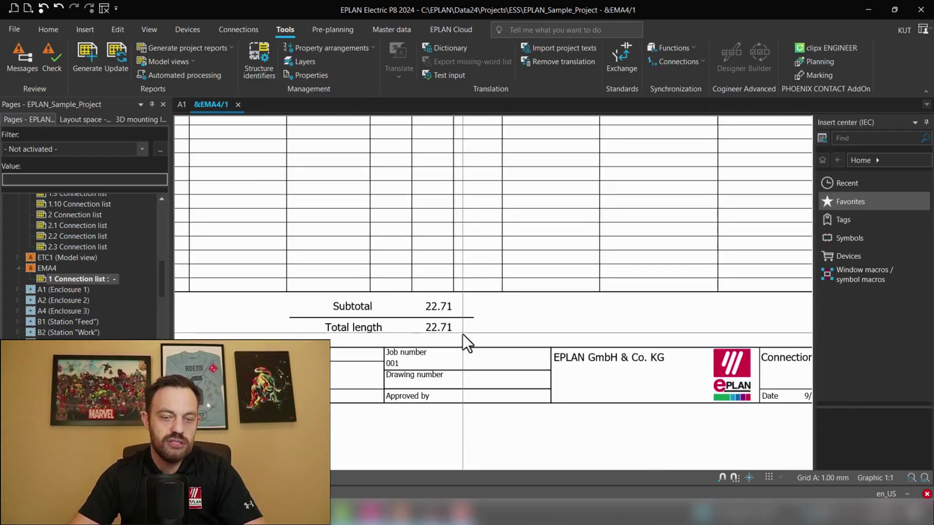
{"action": "scroll", "coordinate": [501, 316], "scroll_direction": "down", "scroll_amount": 3}
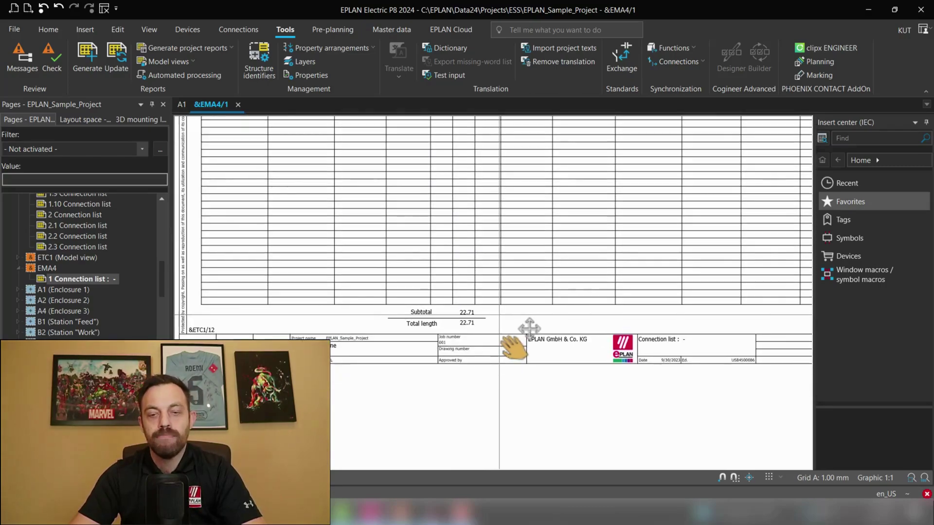
{"action": "middle_click_drag", "start_coordinate": [513, 342], "coordinate": [506, 375]}
{"action": "scroll", "coordinate": [506, 375], "scroll_direction": "up", "scroll_amount": 1}
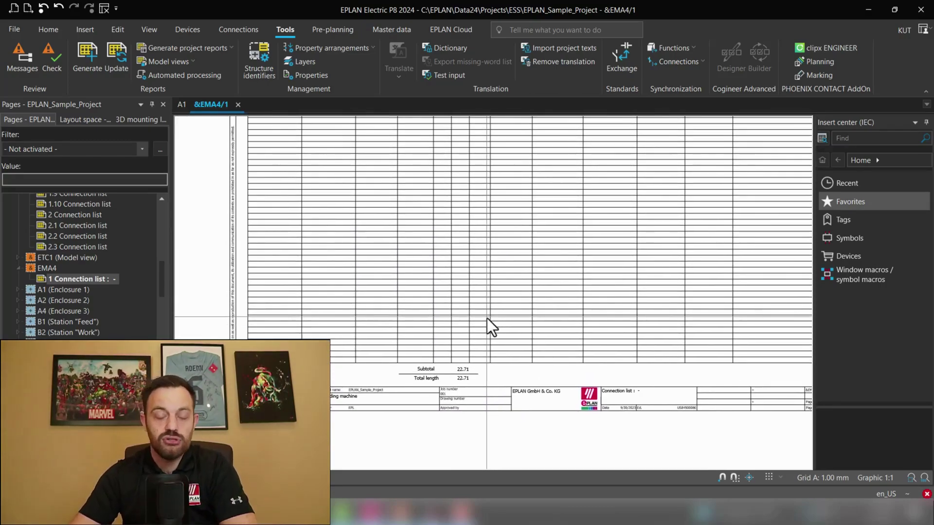
{"action": "scroll", "coordinate": [487, 229], "scroll_direction": "down", "scroll_amount": 3}
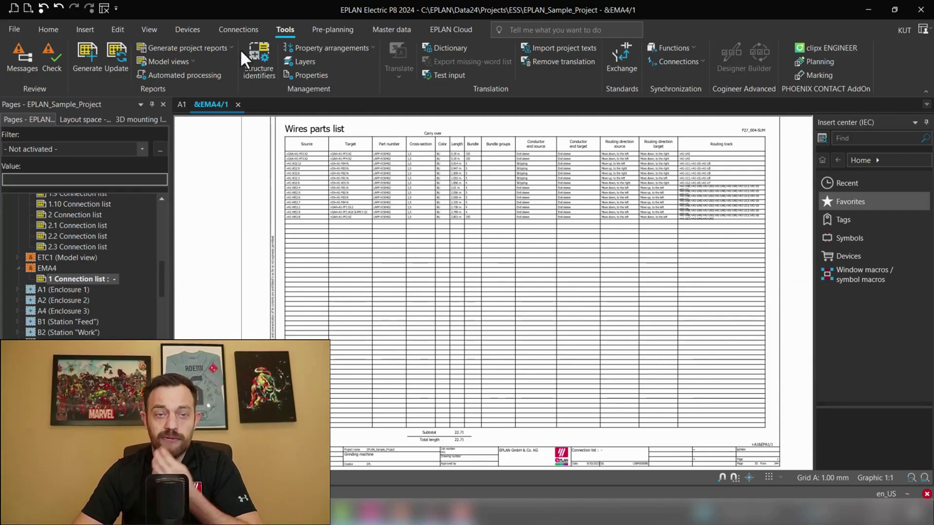
Open the Connections navigator for the project and select every wire in the table
{"action": "left_click", "coordinate": [238, 28]}
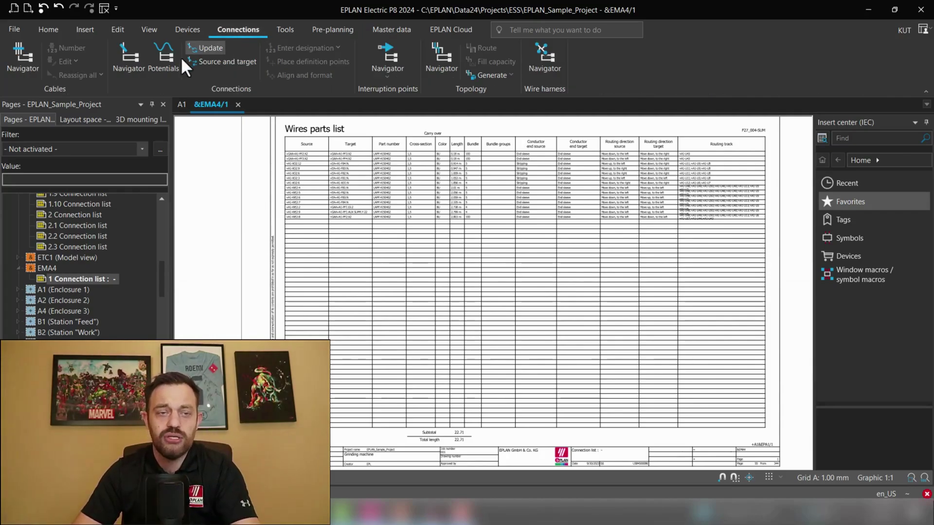
{"action": "left_click", "coordinate": [126, 68]}
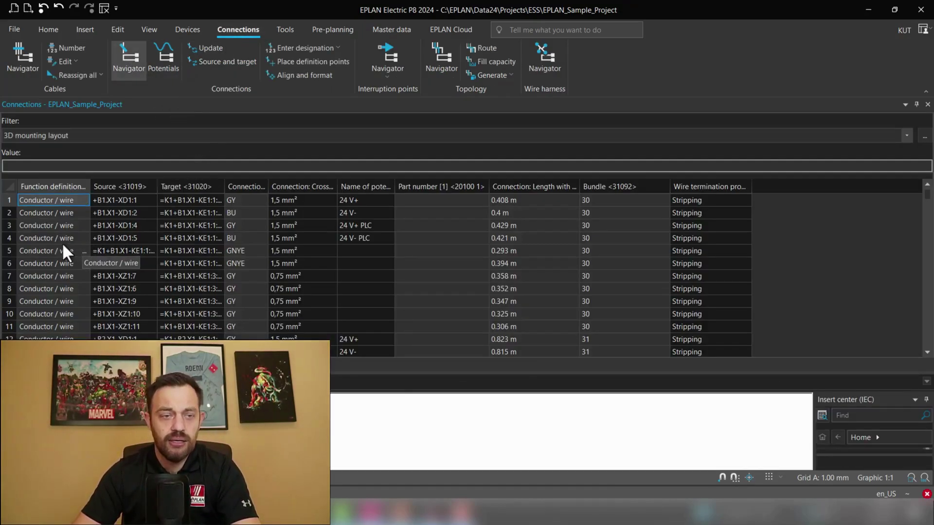
{"action": "left_click", "coordinate": [43, 224]}
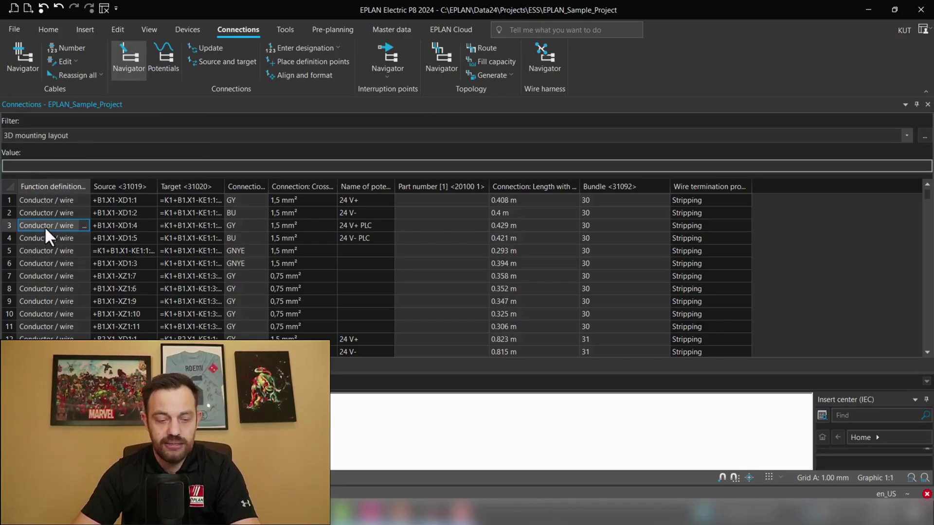
{"action": "left_click", "coordinate": [39, 204]}
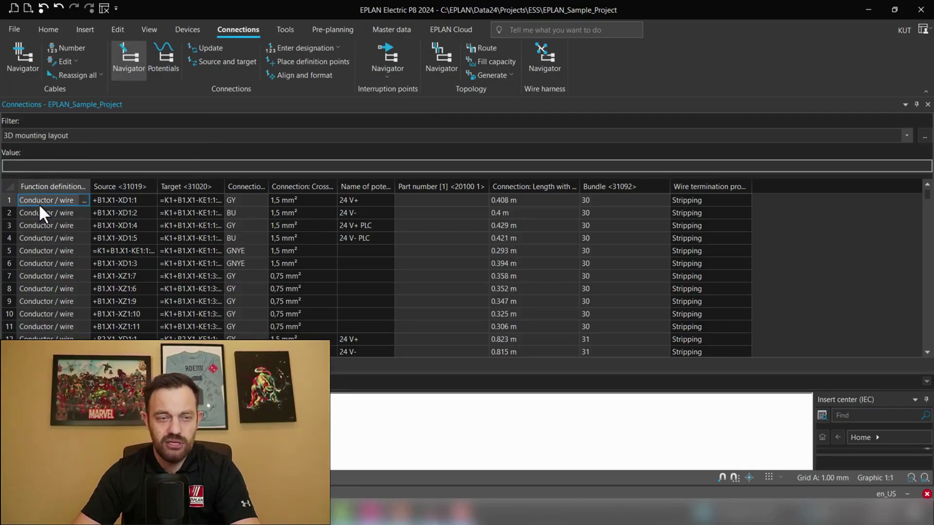
{"action": "key", "text": "ctrl+a"}
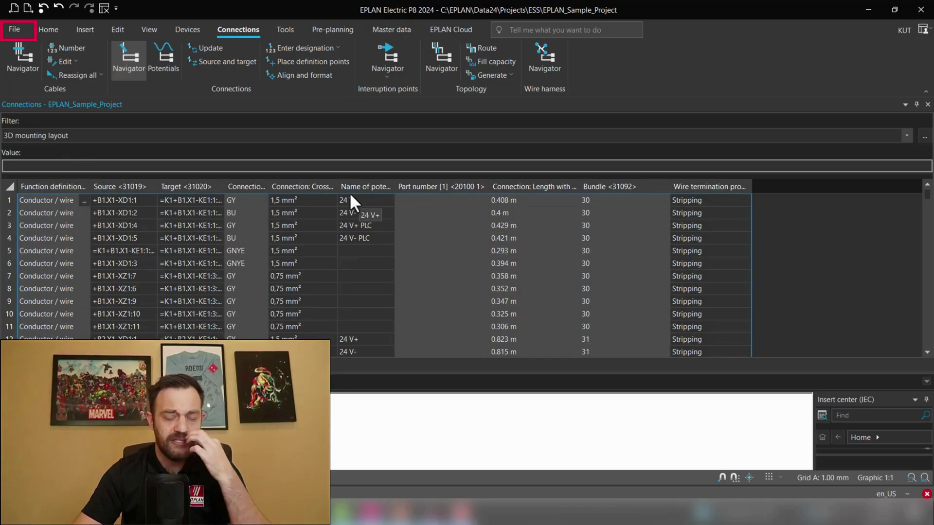
Start a Labeling export of manufacturing data from the File backstage's Export options
{"action": "left_click", "coordinate": [18, 31]}
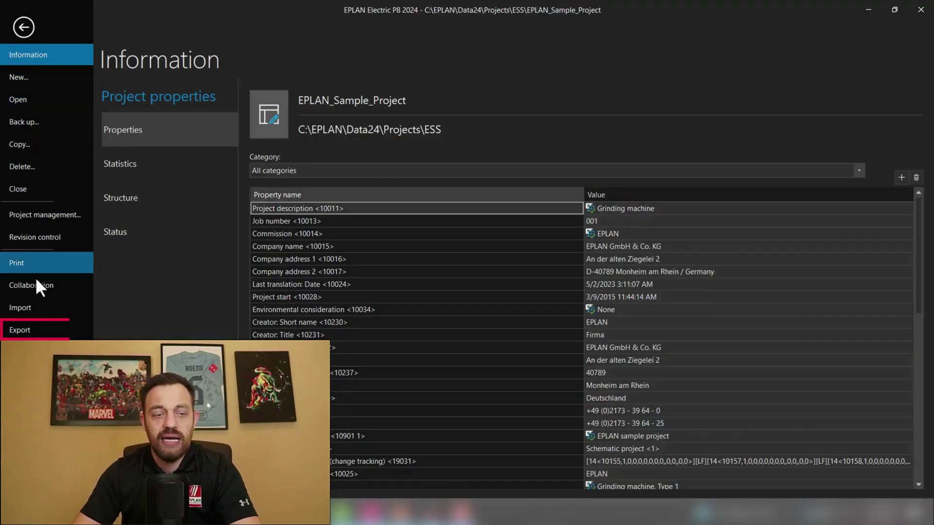
{"action": "left_click", "coordinate": [33, 330]}
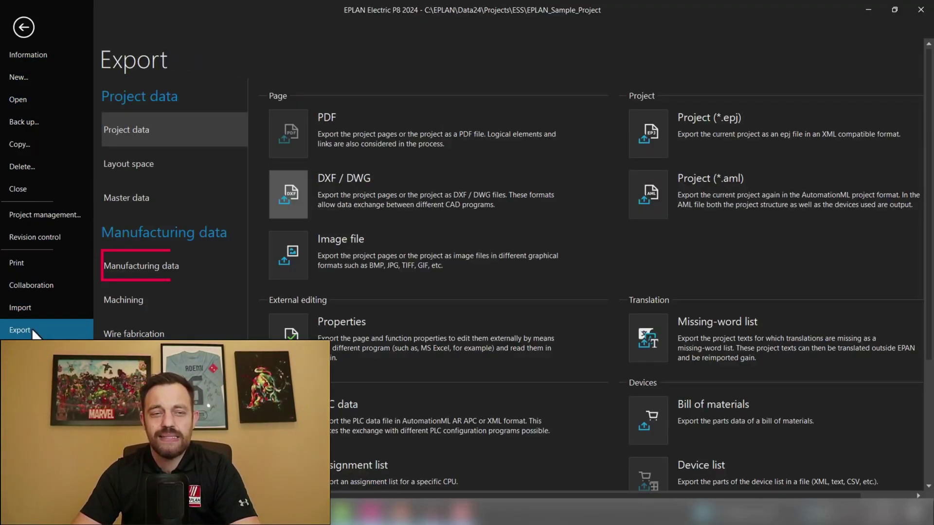
{"action": "left_click", "coordinate": [172, 276]}
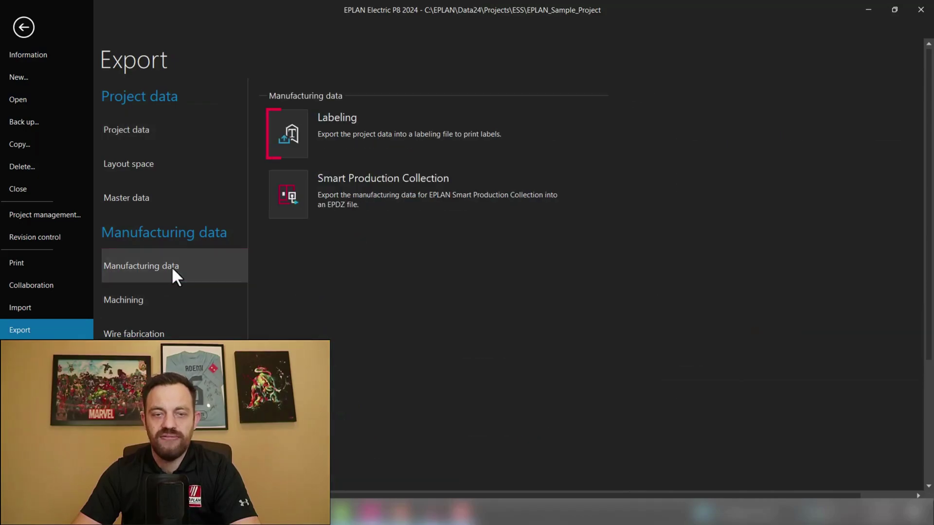
{"action": "left_click", "coordinate": [292, 136]}
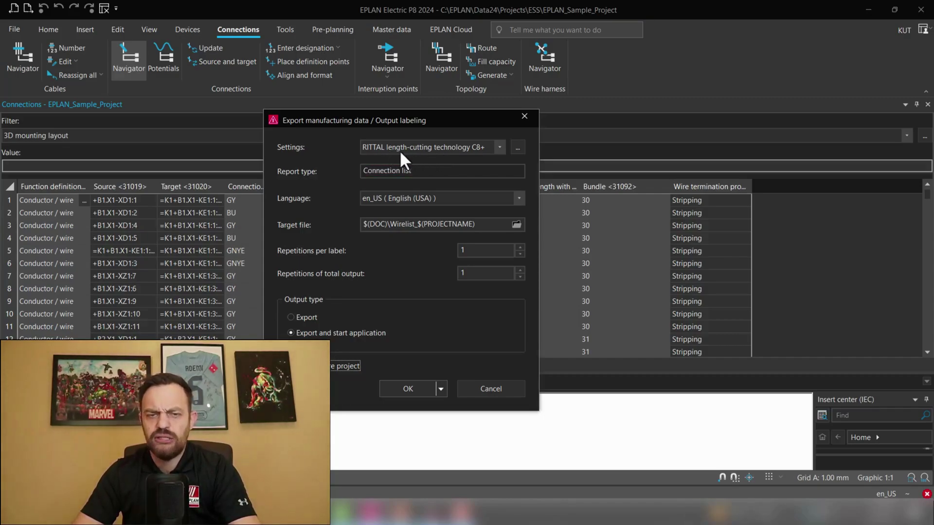
Keep the RITTAL length-cutting technology C8+ settings scheme and run the export
{"action": "left_click", "coordinate": [437, 148]}
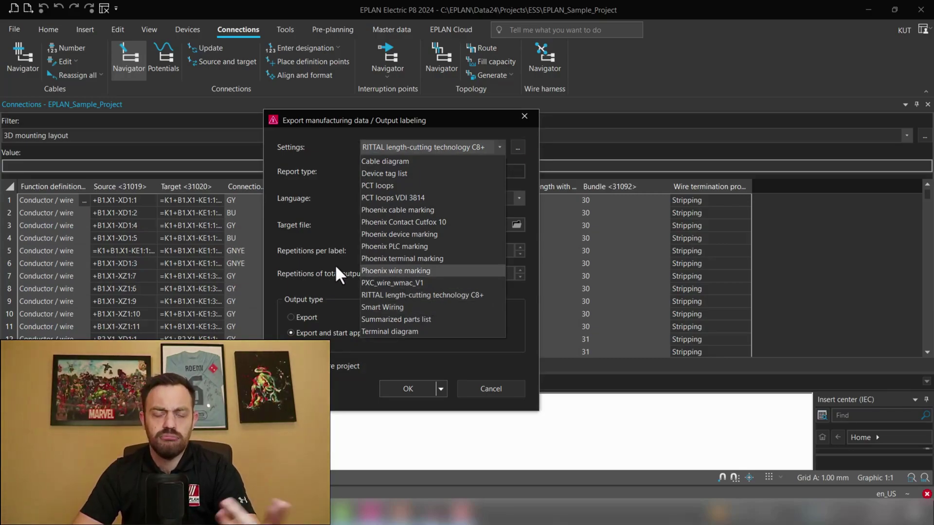
{"action": "key", "text": "Escape"}
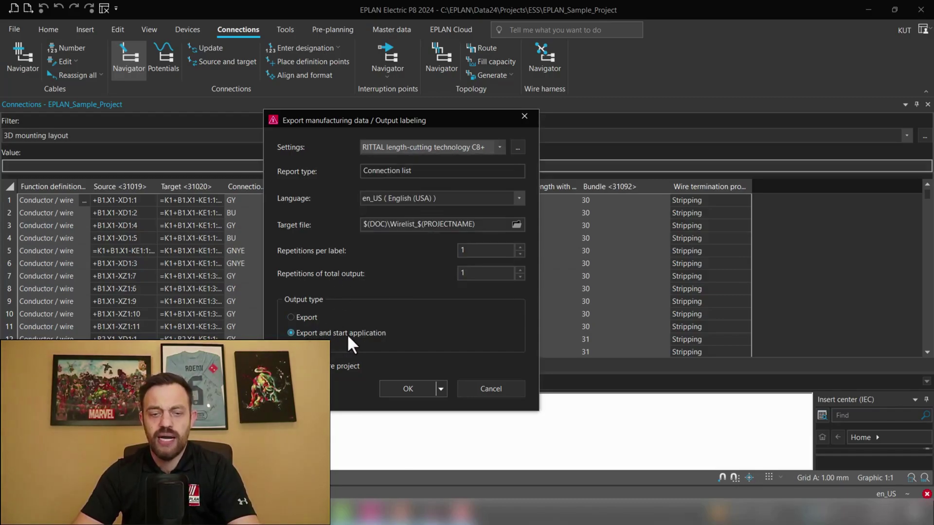
{"action": "left_click", "coordinate": [405, 393]}
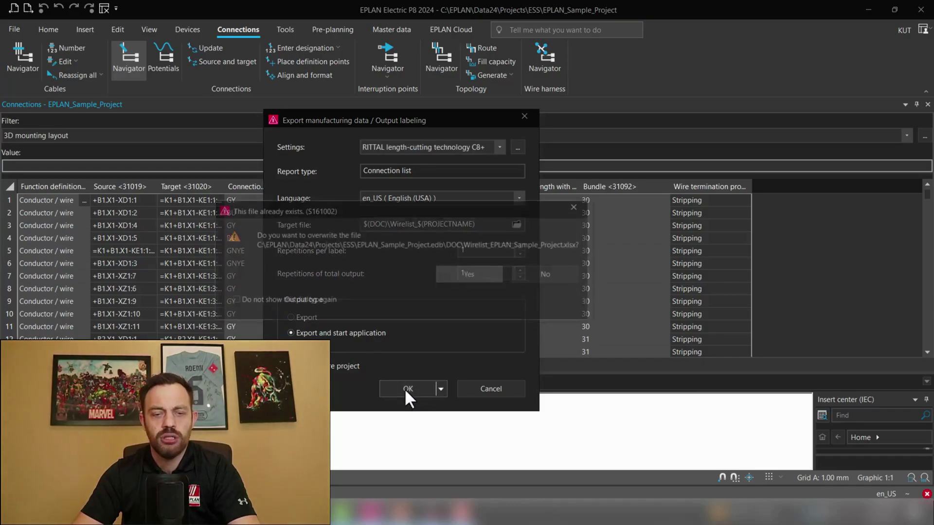
Overwrite the existing wire list file and turn on filtering for its header row in Excel
{"action": "left_click", "coordinate": [474, 273]}
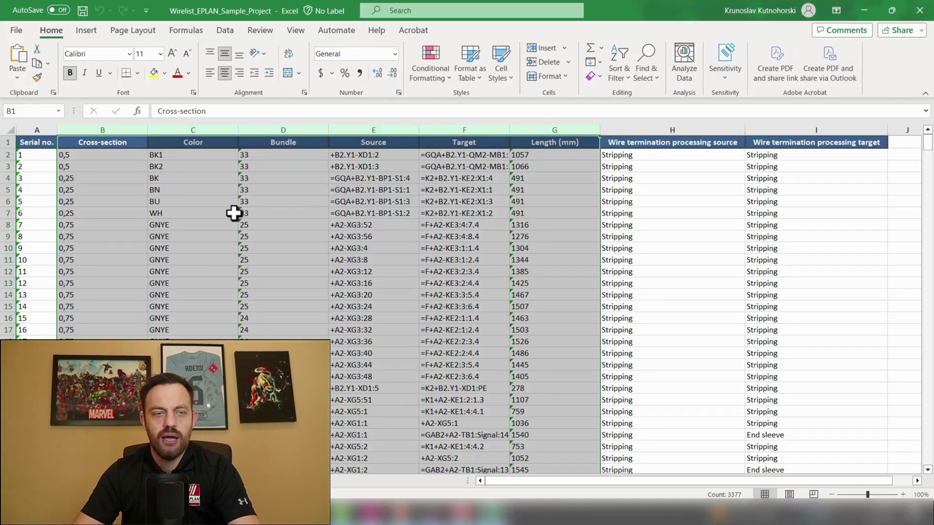
{"action": "left_click", "coordinate": [232, 213]}
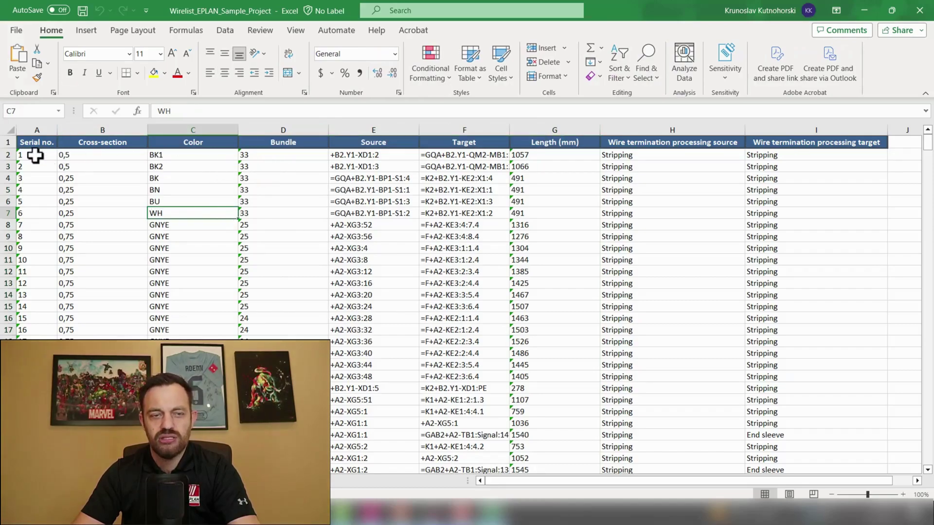
{"action": "left_click", "coordinate": [5, 143]}
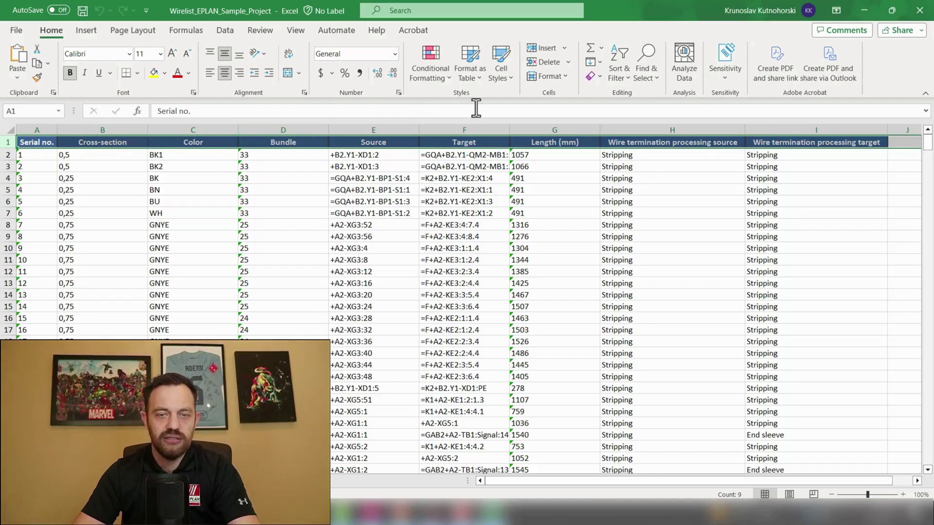
{"action": "left_click", "coordinate": [618, 68]}
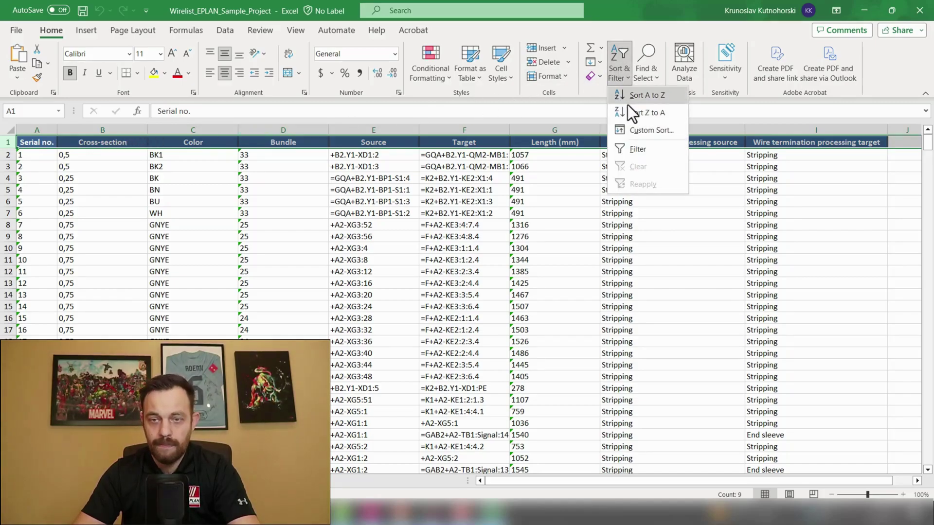
{"action": "left_click", "coordinate": [638, 150]}
Filter the Color column to show only BU wires
{"action": "left_click", "coordinate": [203, 201]}
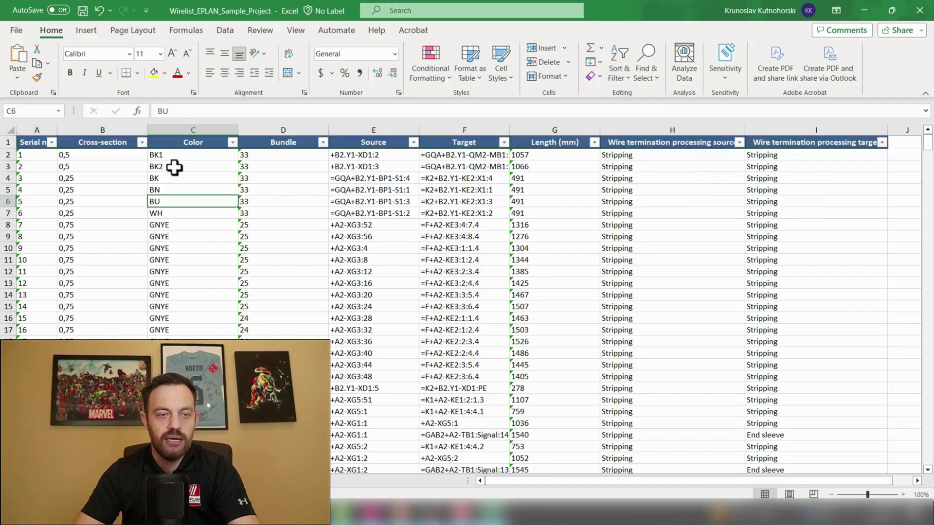
{"action": "left_click", "coordinate": [233, 142]}
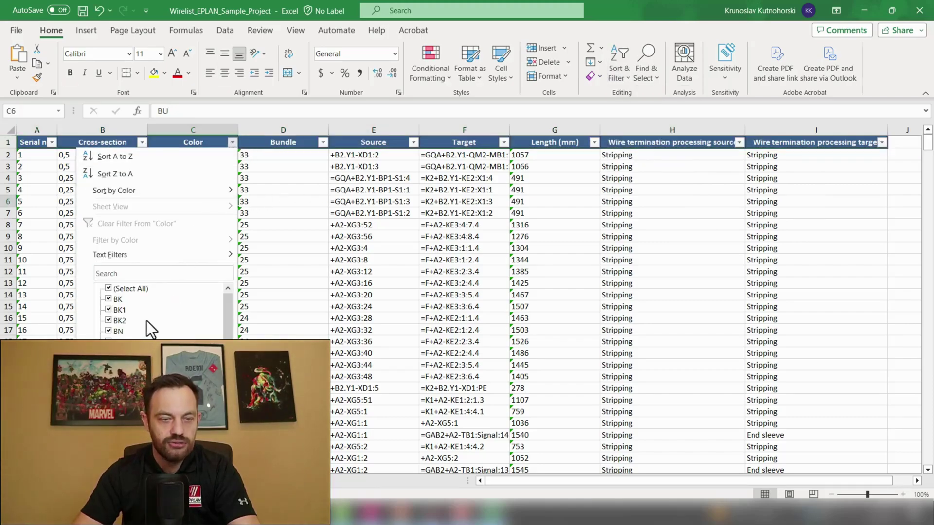
{"action": "left_click", "coordinate": [109, 289]}
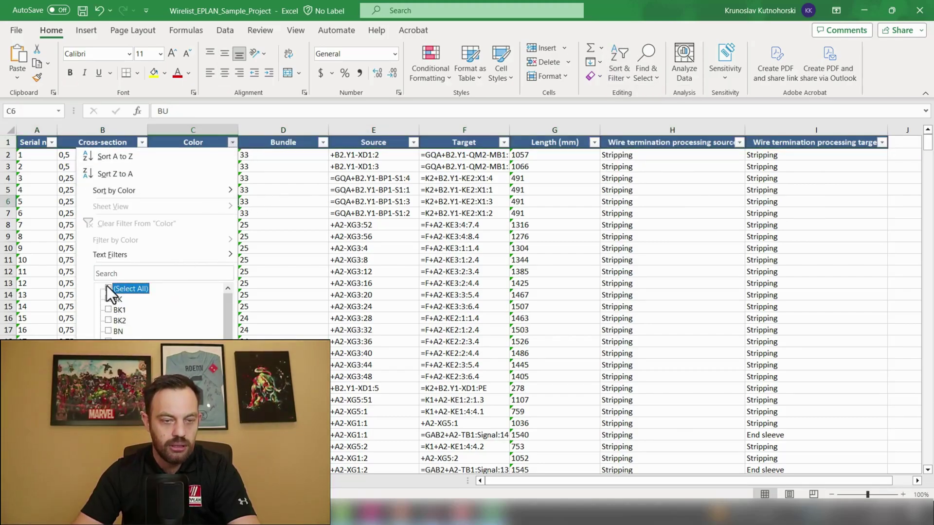
{"action": "left_click", "coordinate": [115, 341]}
{"action": "left_click", "coordinate": [167, 406]}
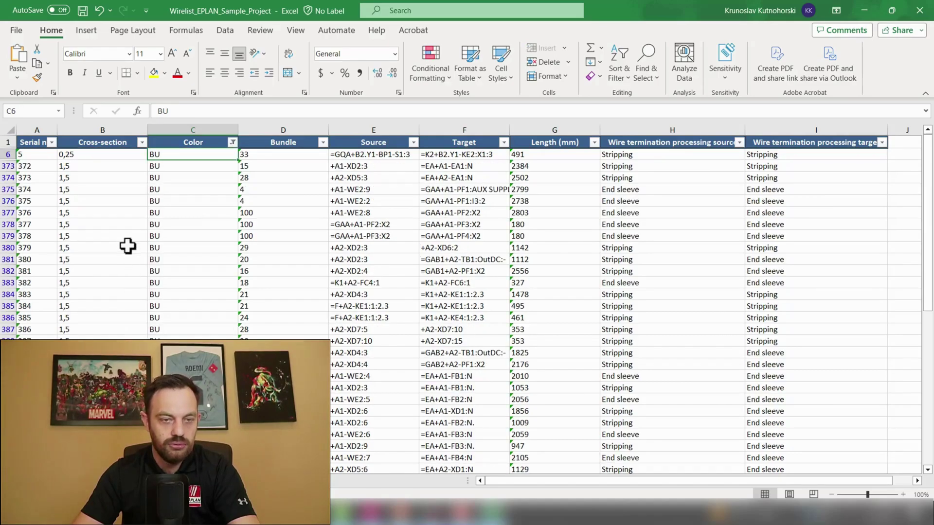
Filter the Cross-section column to show only 1,5 wires
{"action": "left_click", "coordinate": [143, 144]}
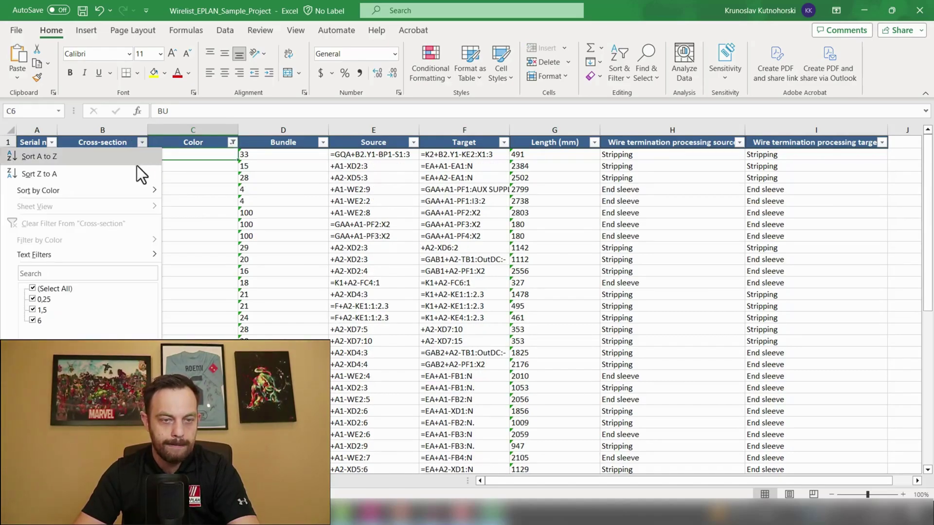
{"action": "left_click", "coordinate": [32, 289]}
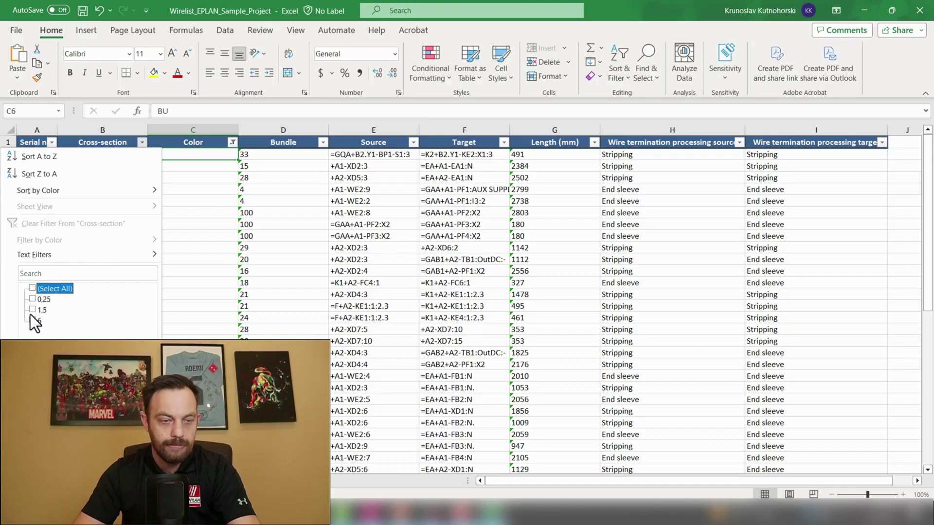
{"action": "left_click", "coordinate": [33, 309]}
{"action": "left_click", "coordinate": [112, 405]}
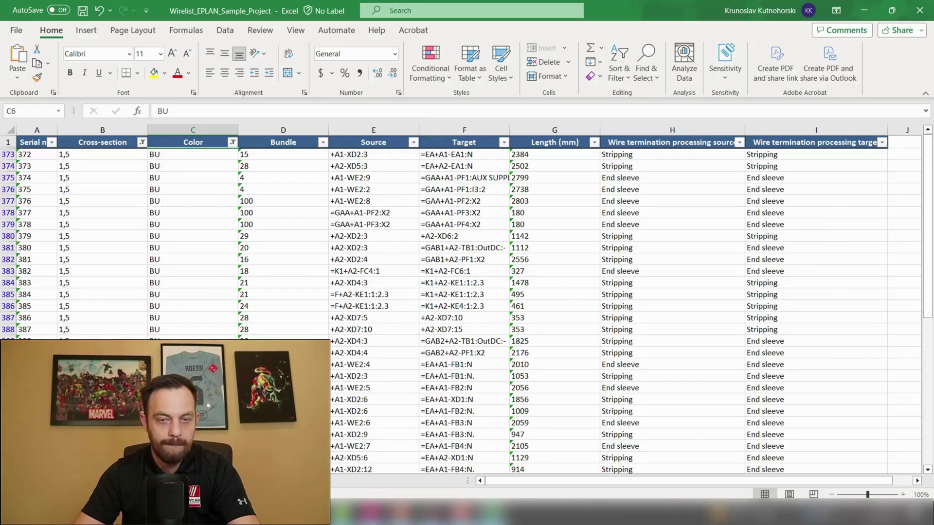
{"action": "scroll", "coordinate": [268, 206], "scroll_direction": "down", "scroll_amount": 5}
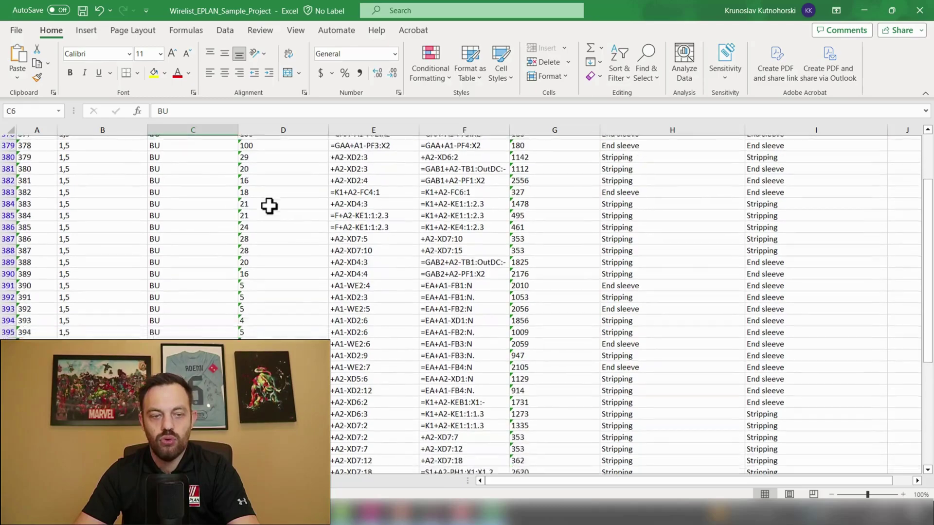
{"action": "scroll", "coordinate": [480, 237], "scroll_direction": "up", "scroll_amount": 5}
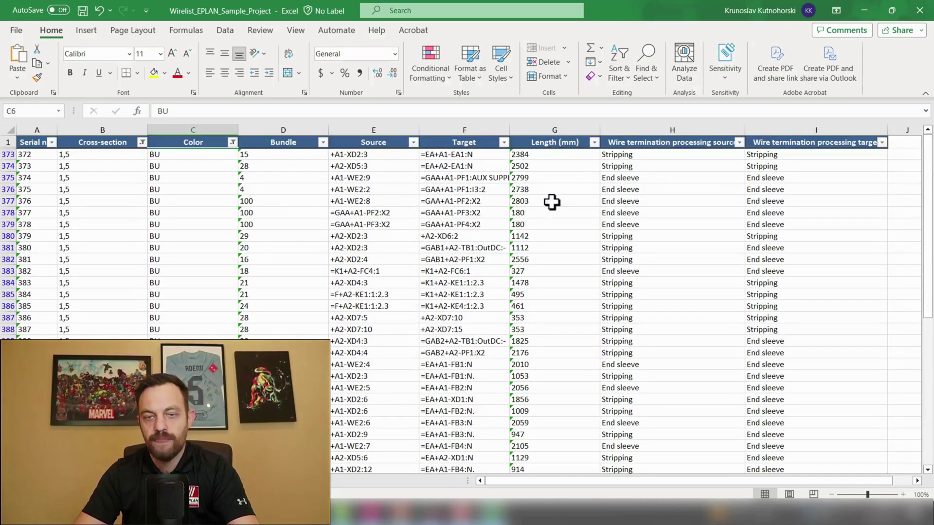
{"action": "scroll", "coordinate": [542, 312], "scroll_direction": "down", "scroll_amount": 7}
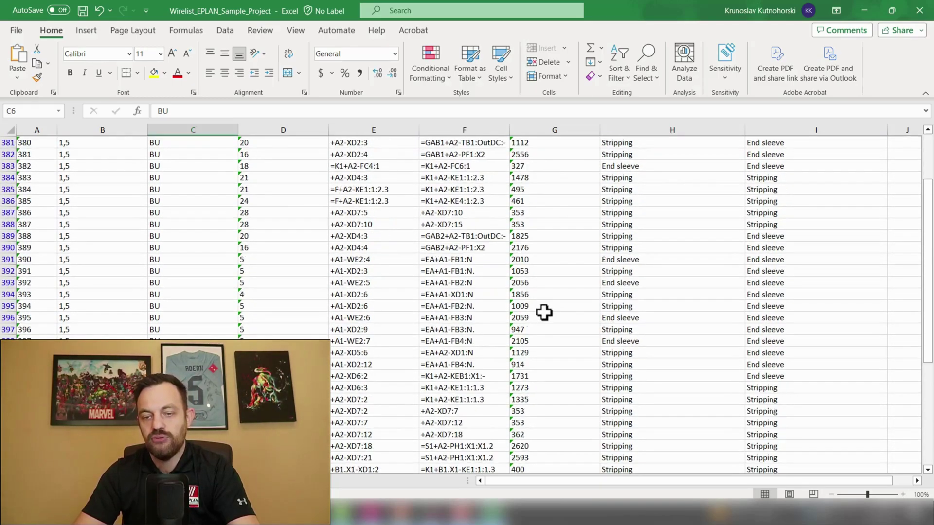